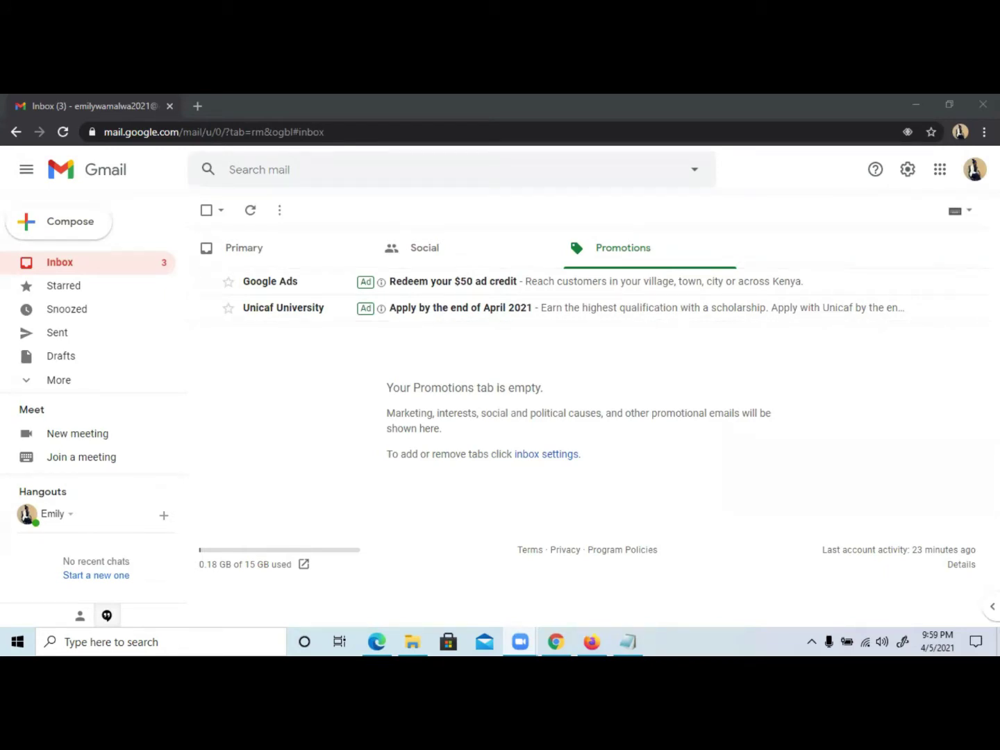
Launch Google Classroom from Gmail's apps grid in a new tab.
click(940, 171)
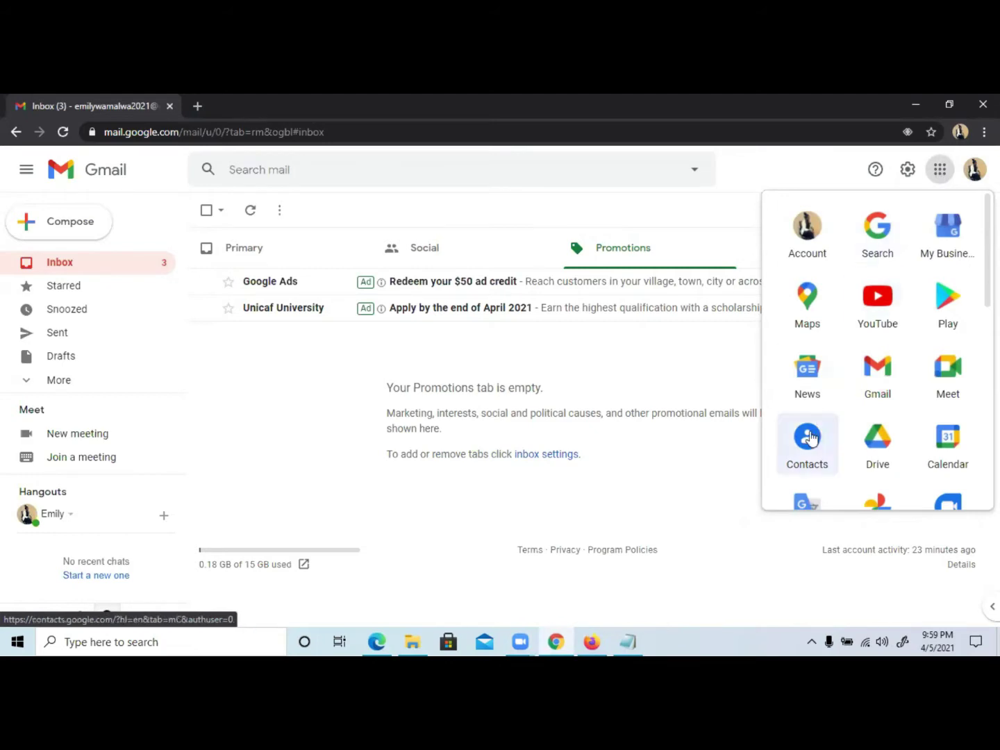
scroll(807, 437, down, 3)
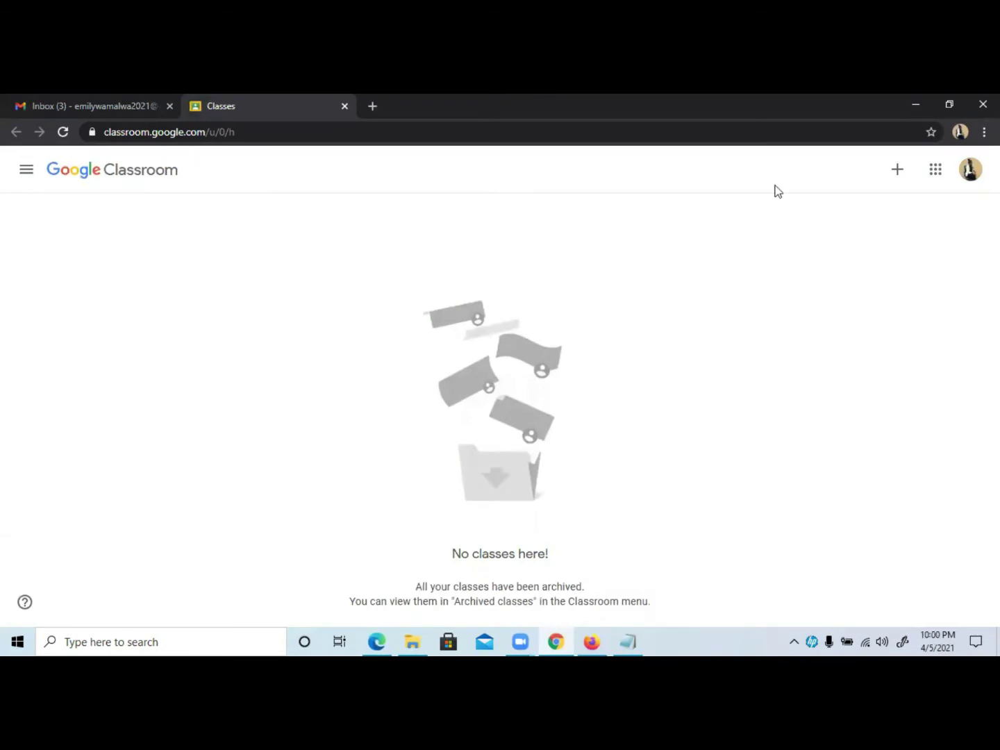
Choose Create class and acknowledge the personal-use (not at a school) notice.
click(897, 171)
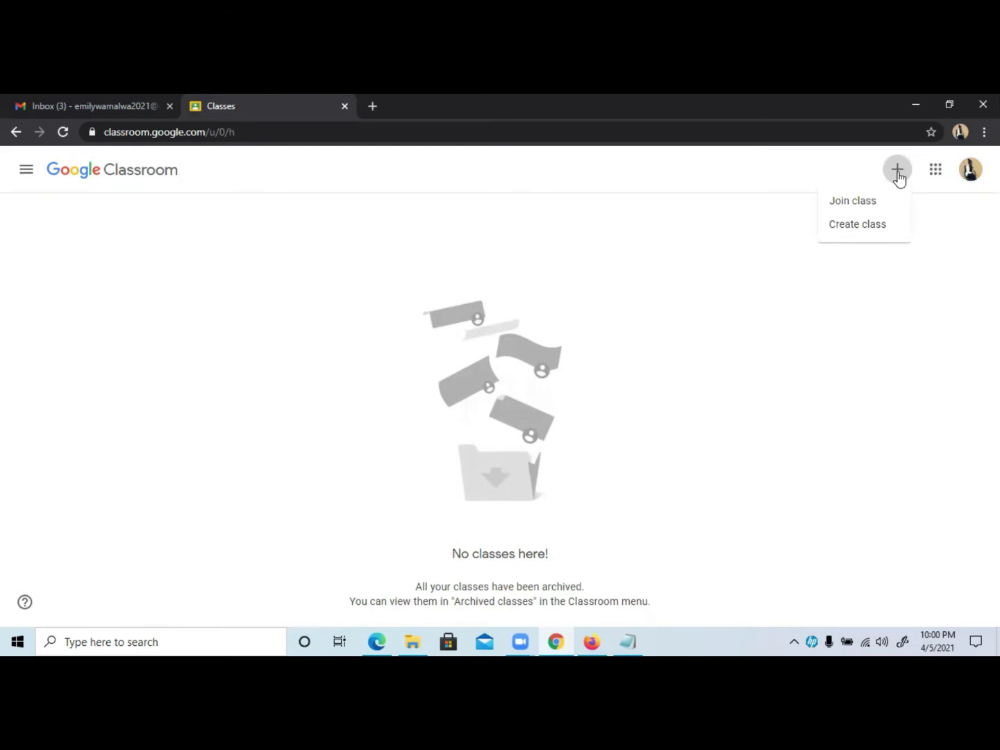
click(847, 226)
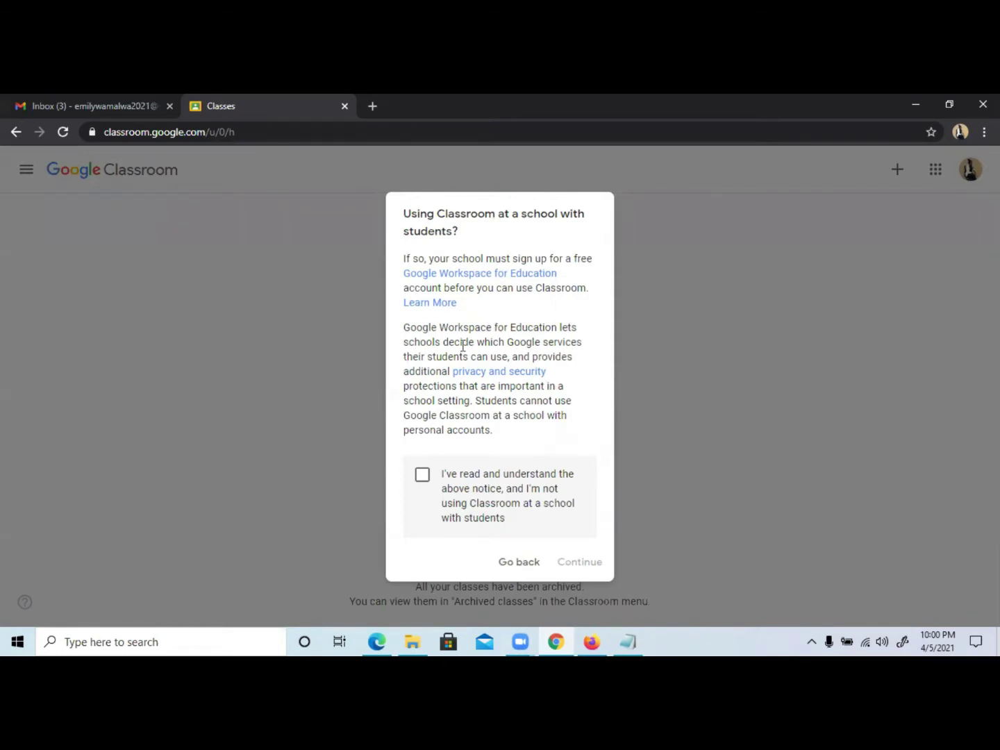
click(421, 476)
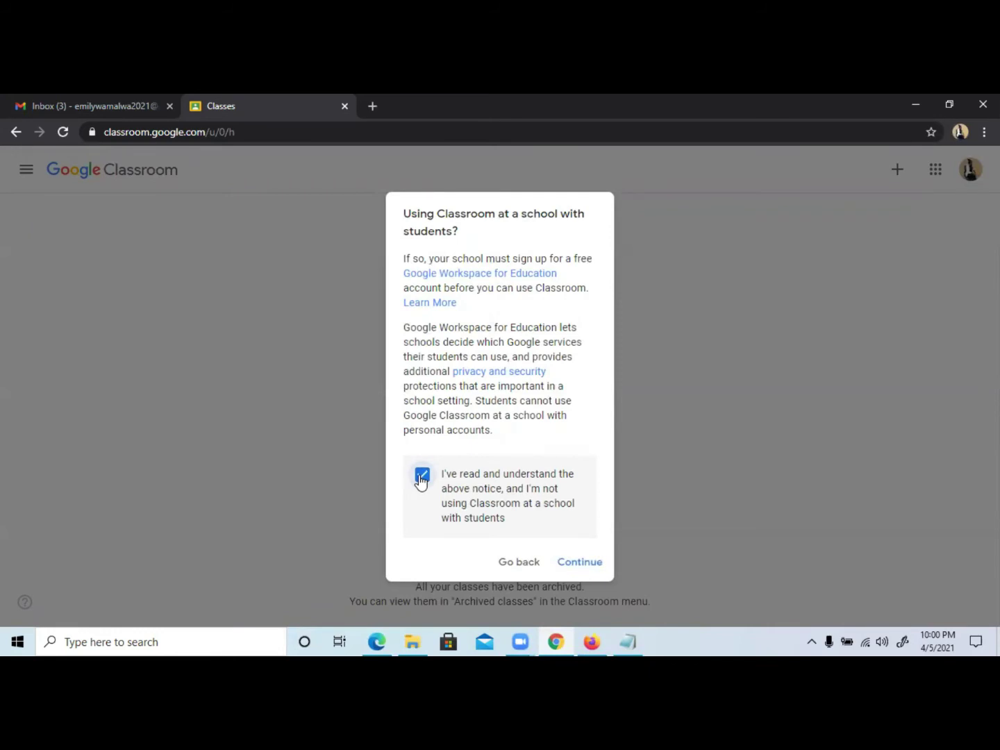
click(584, 564)
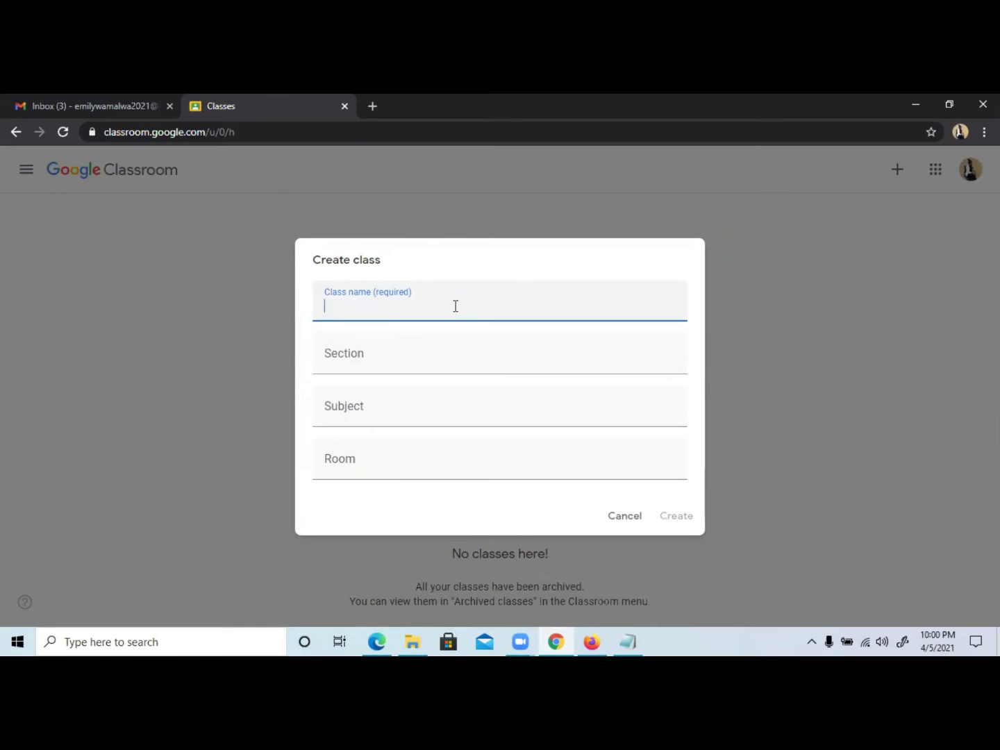
Enter the class name 'Computer class 2021' and section 'Year 4'.
text(Computer class)
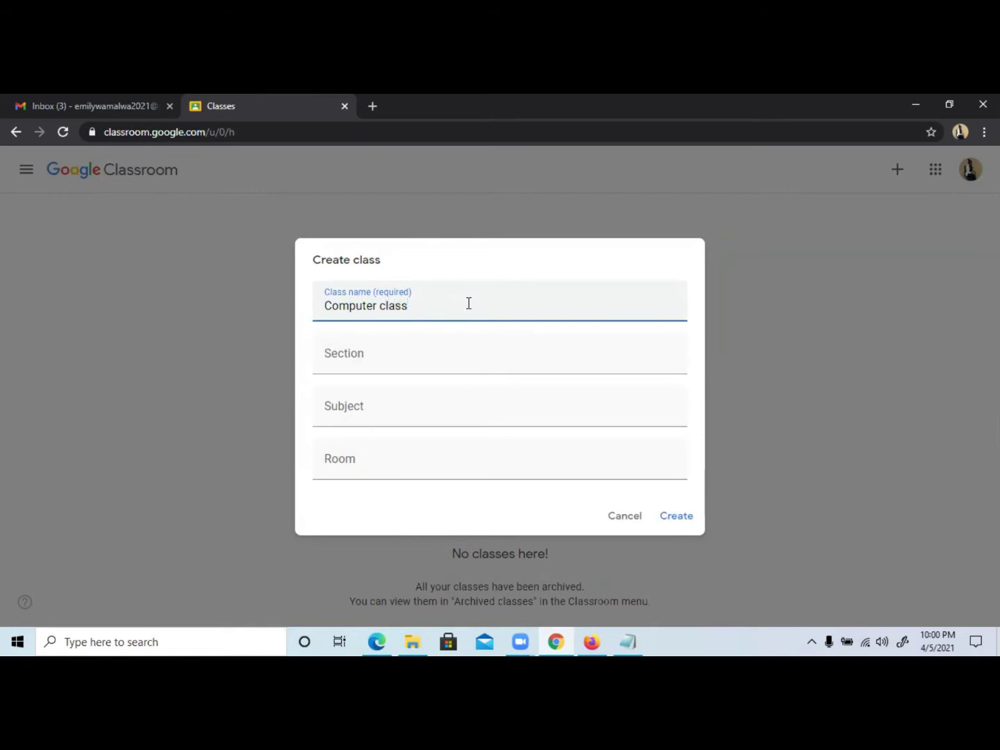
click(371, 362)
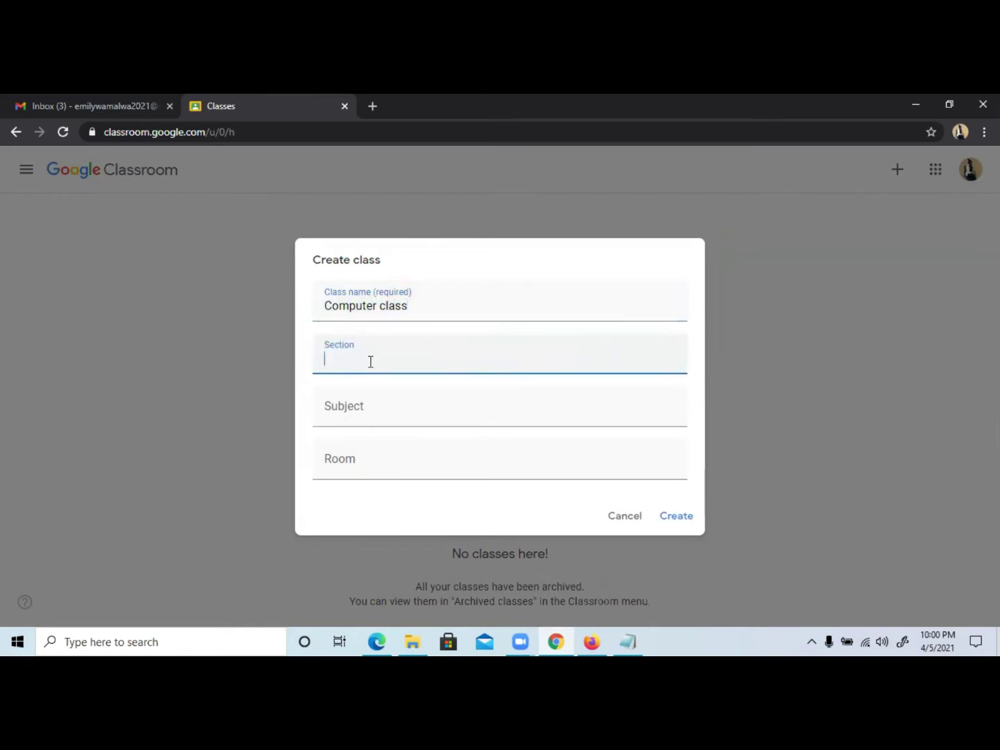
click(434, 303)
text(2021)
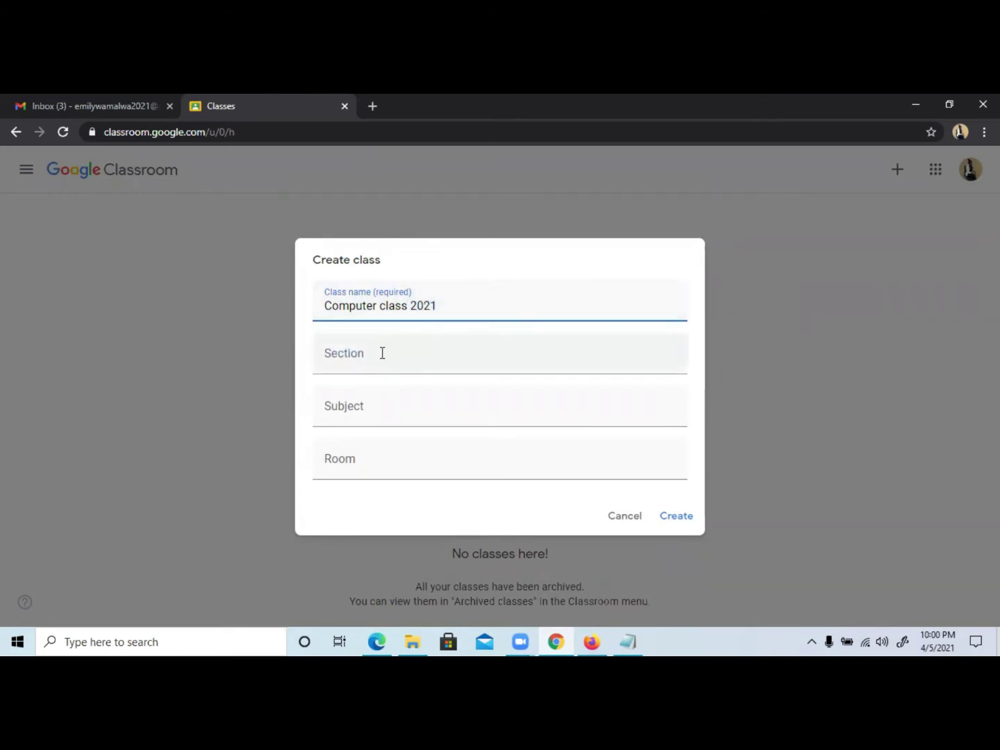
click(381, 353)
text(Year 4)
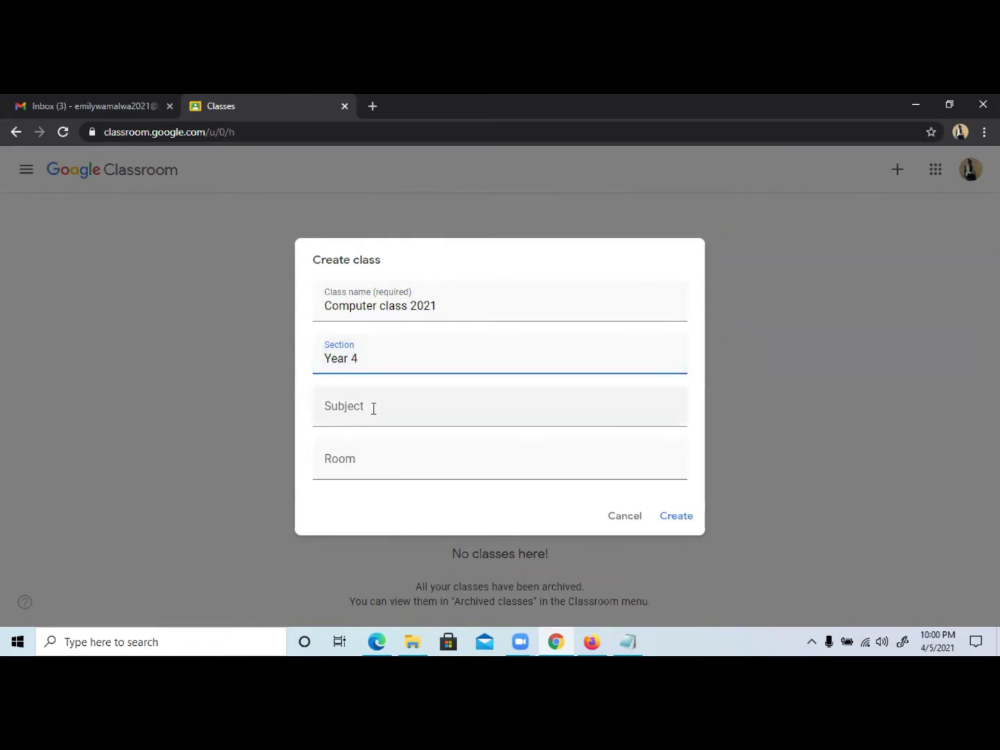
Add subject 'Information Systems' and room 'Rm3', then create the class.
click(374, 408)
text(Information Sya)
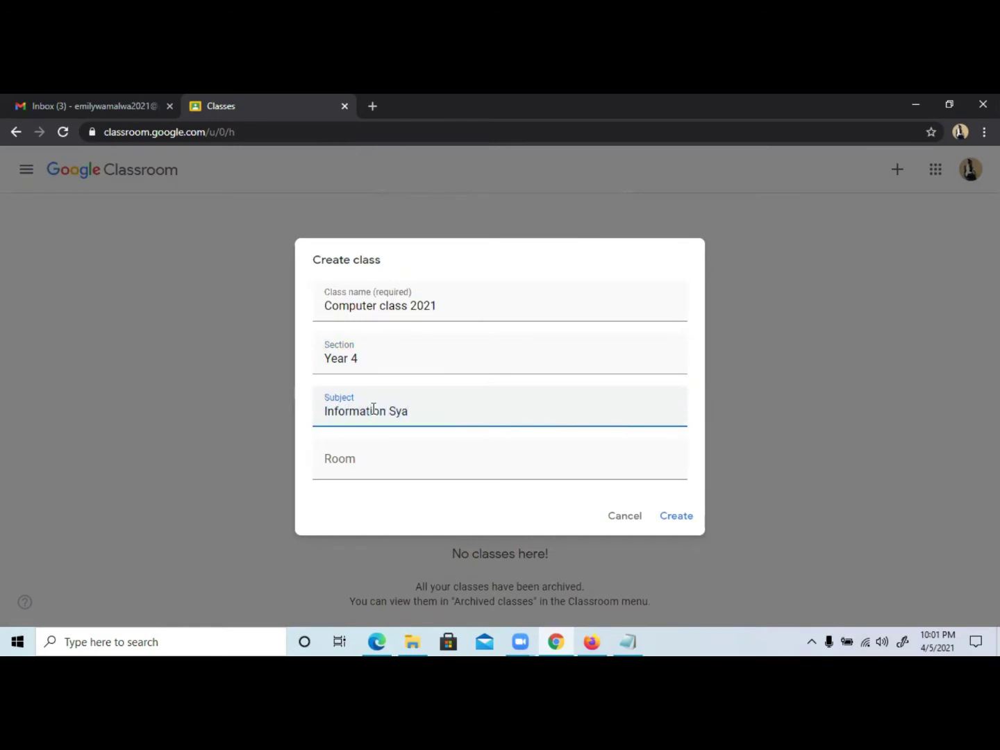
key(BackSpace)
text(stems)
click(358, 455)
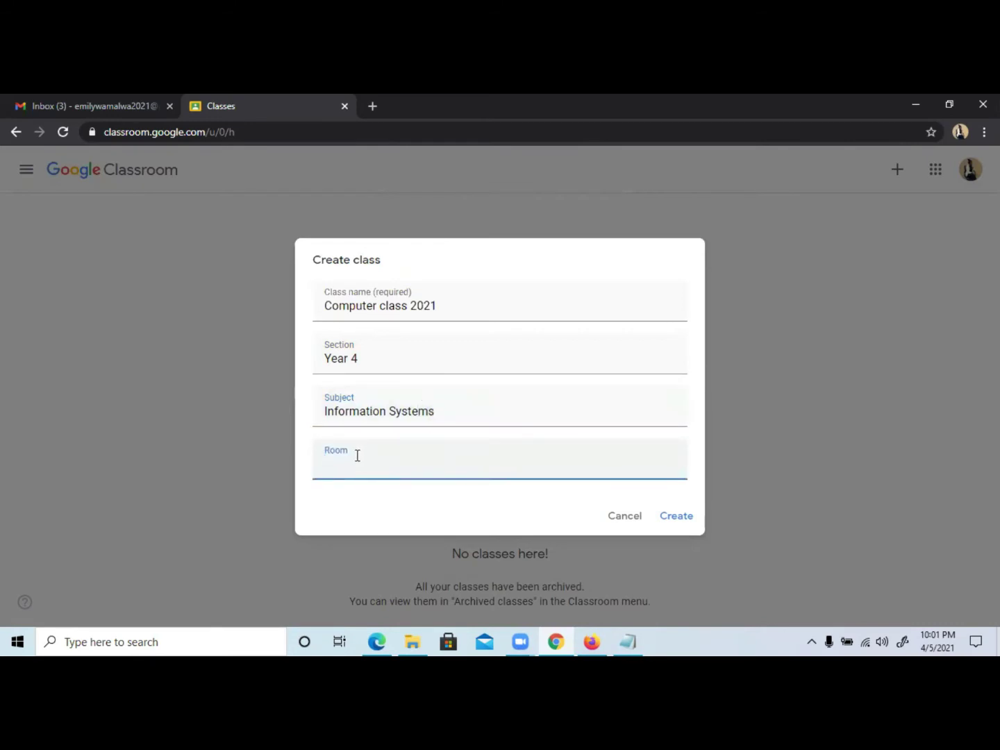
text(Rm3)
click(682, 514)
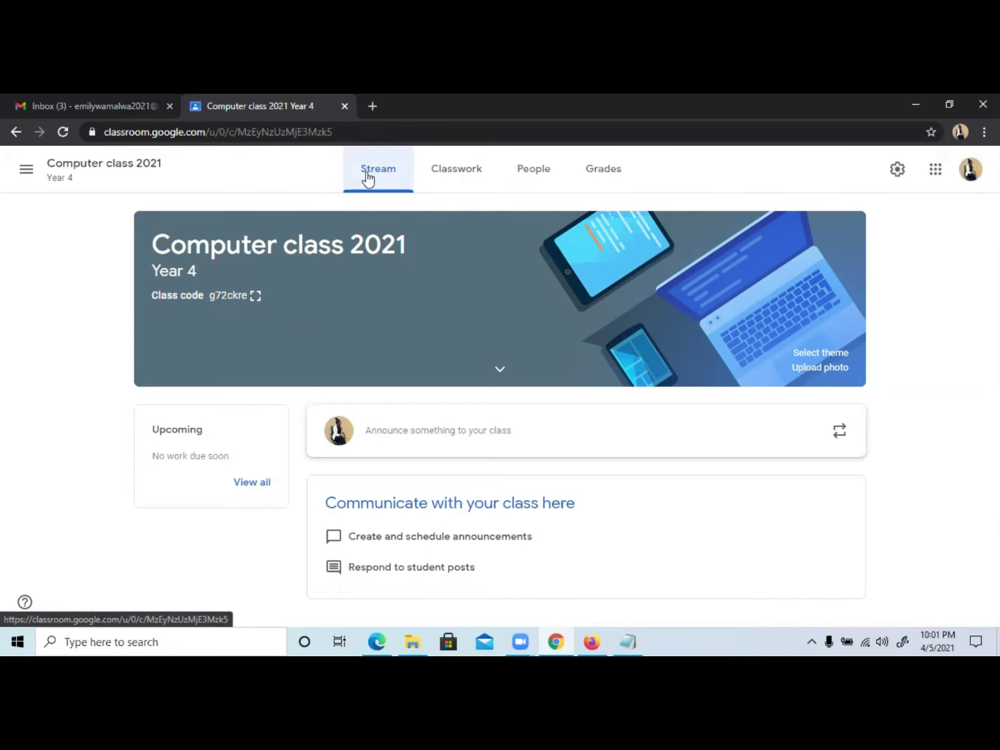
Browse the Classwork, People and Grades pages of Computer class 2021.
click(480, 169)
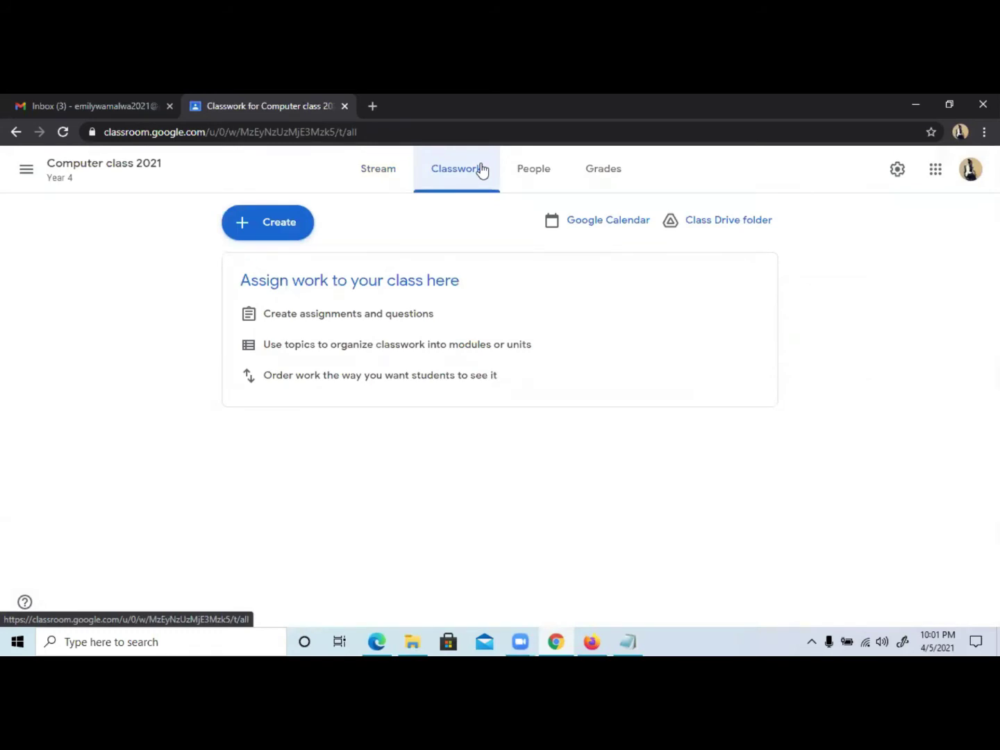
click(526, 178)
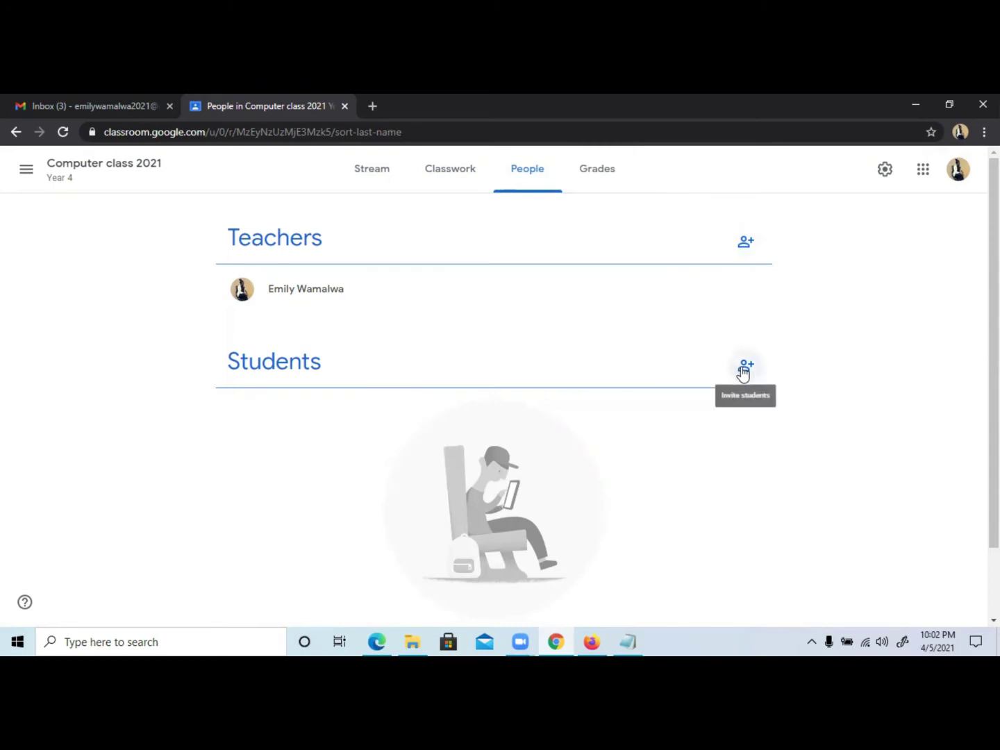
click(601, 178)
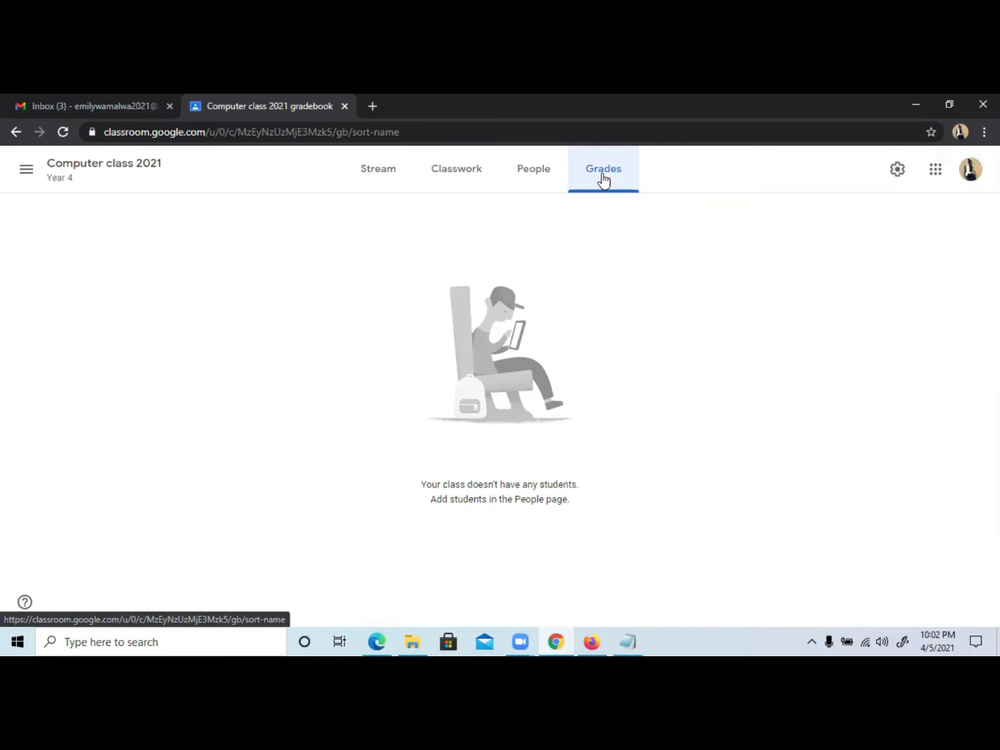
From the Stream page, open Class settings and scroll through invite code and posting options.
click(375, 179)
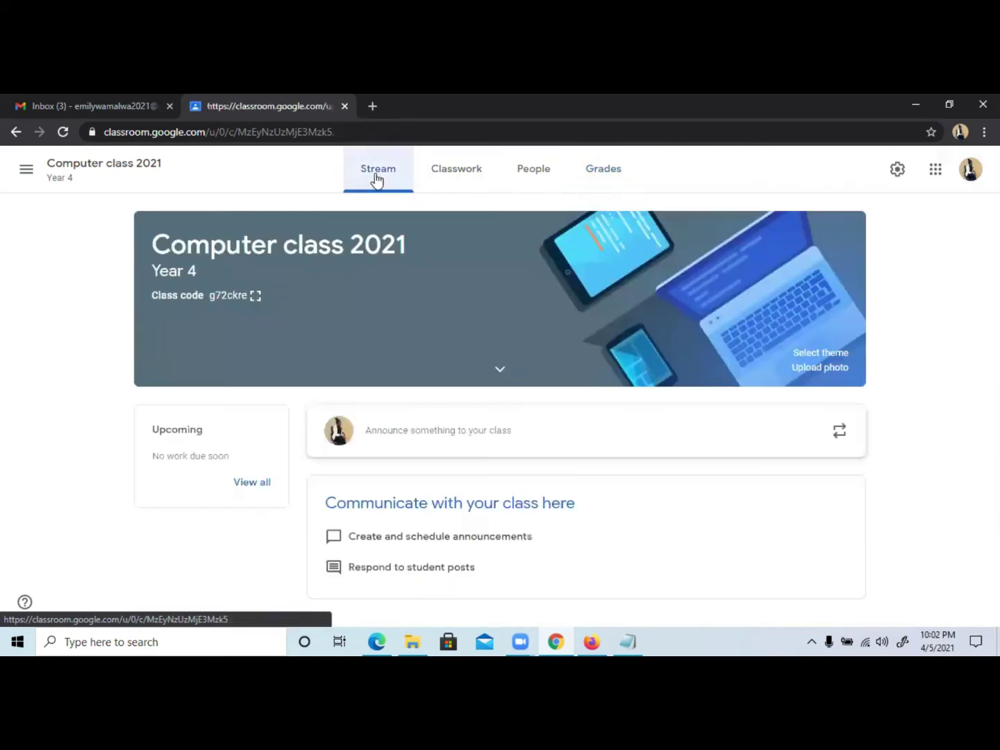
click(900, 172)
scroll(449, 380, down, 2)
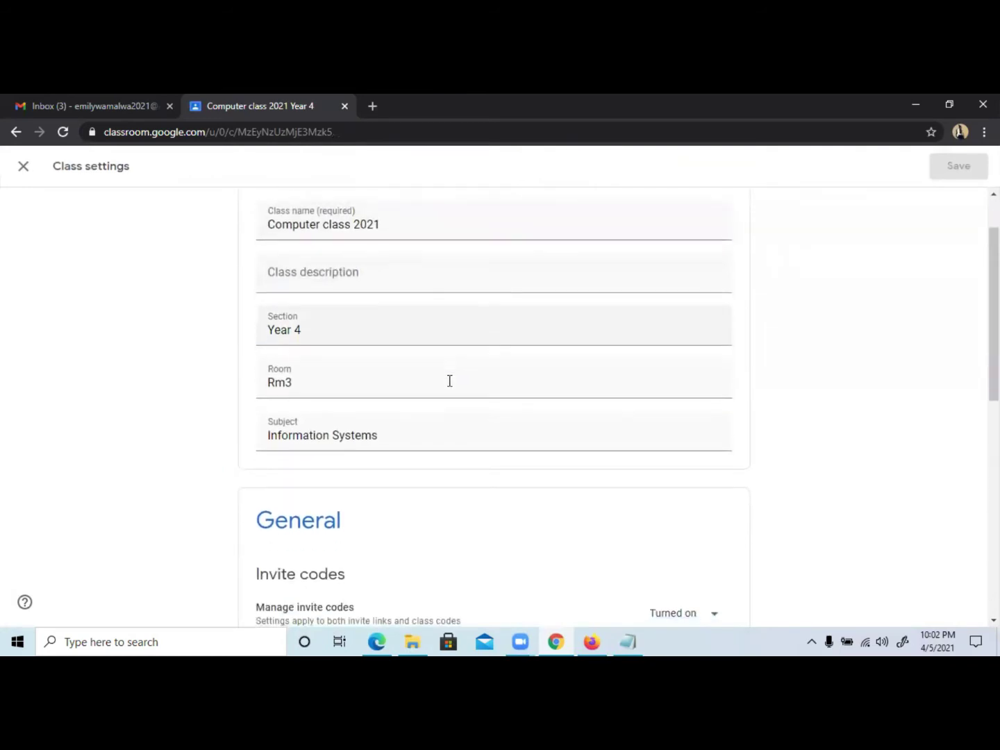
scroll(449, 381, up, 2)
scroll(450, 380, down, 2)
scroll(449, 380, down, 2)
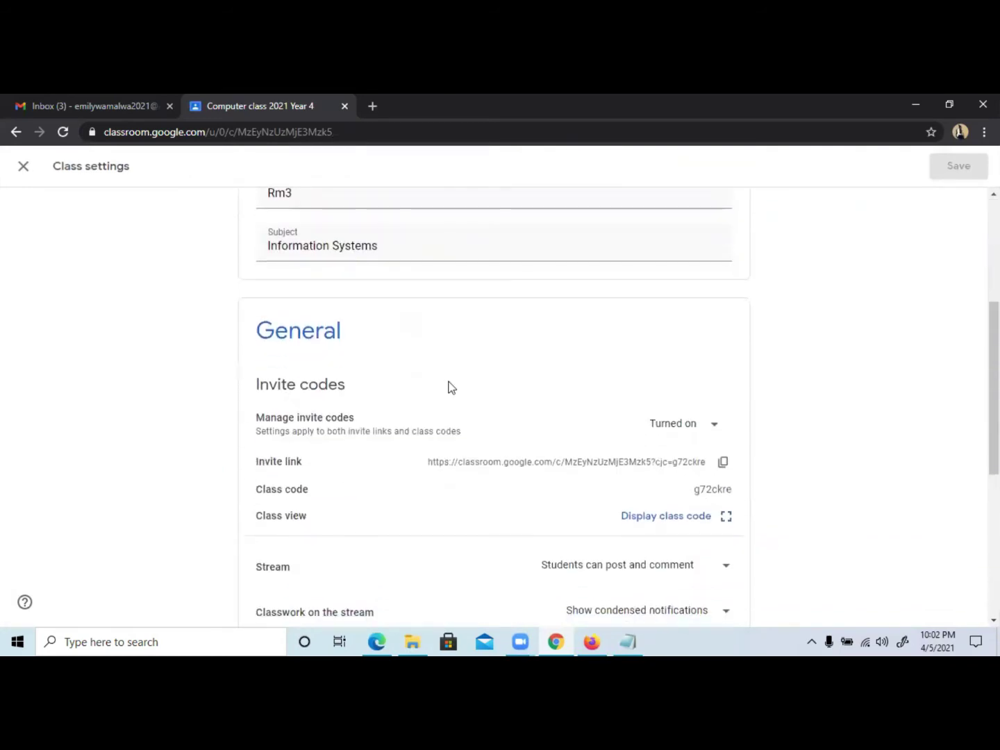
scroll(510, 356, down, 2)
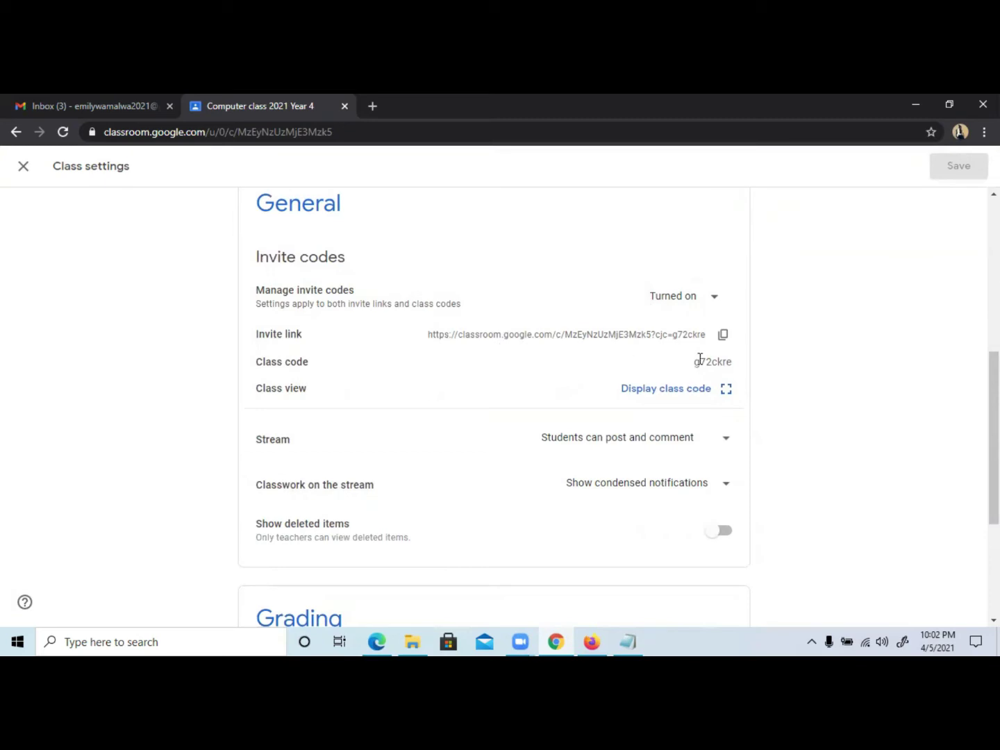
scroll(606, 360, down, 2)
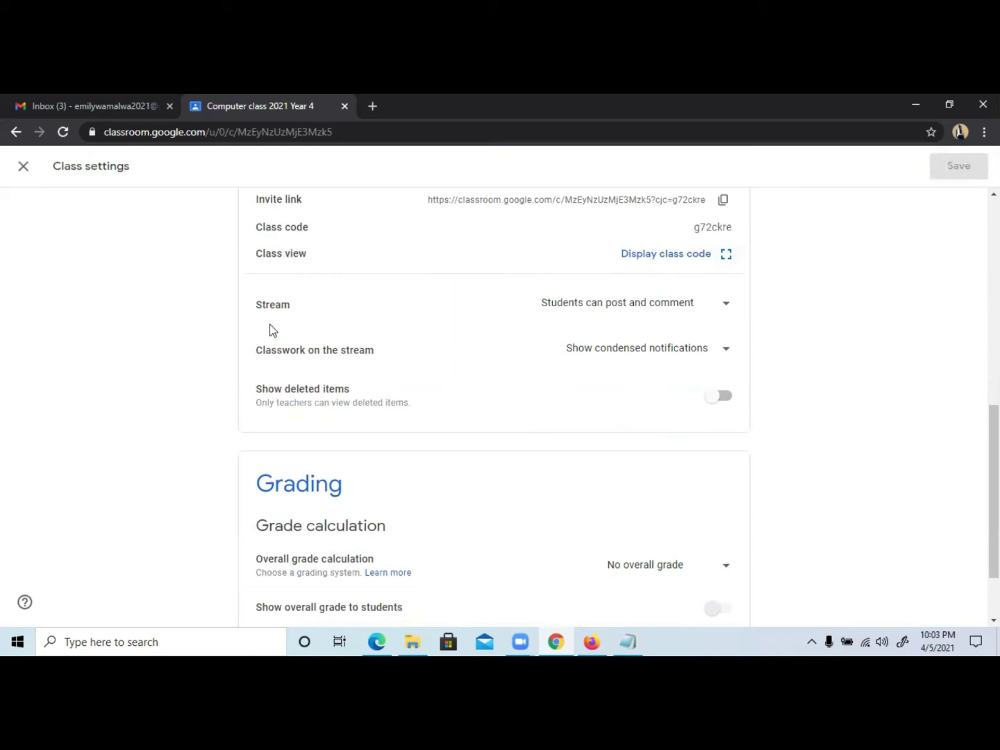
scroll(318, 362, down, 2)
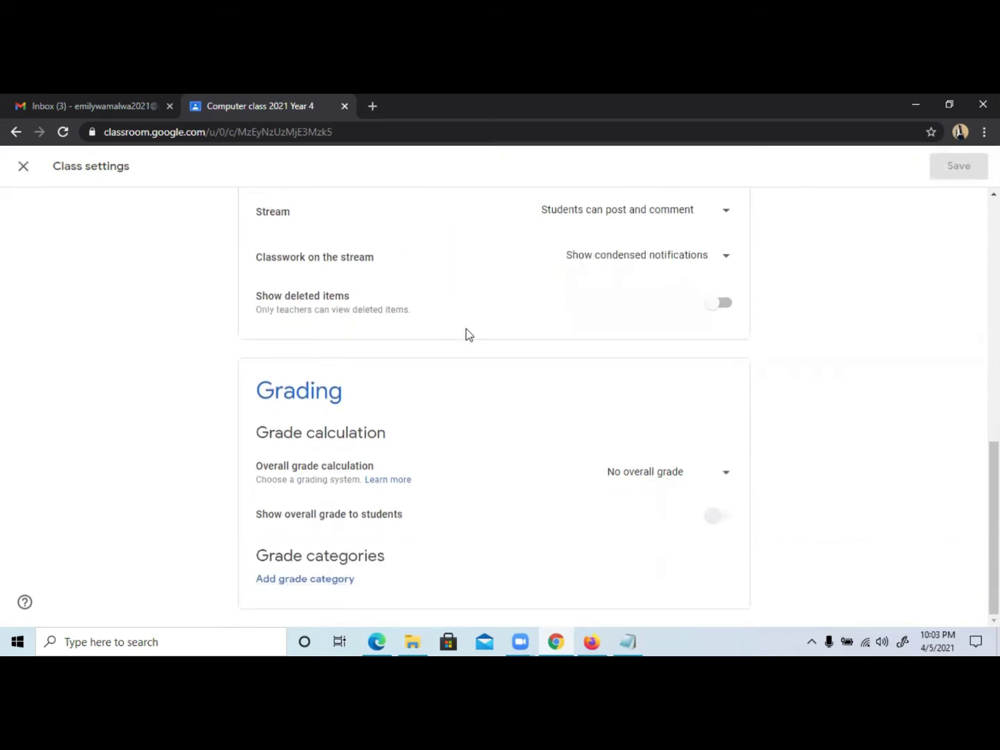
scroll(466, 334, up, 7)
scroll(531, 414, down, 5)
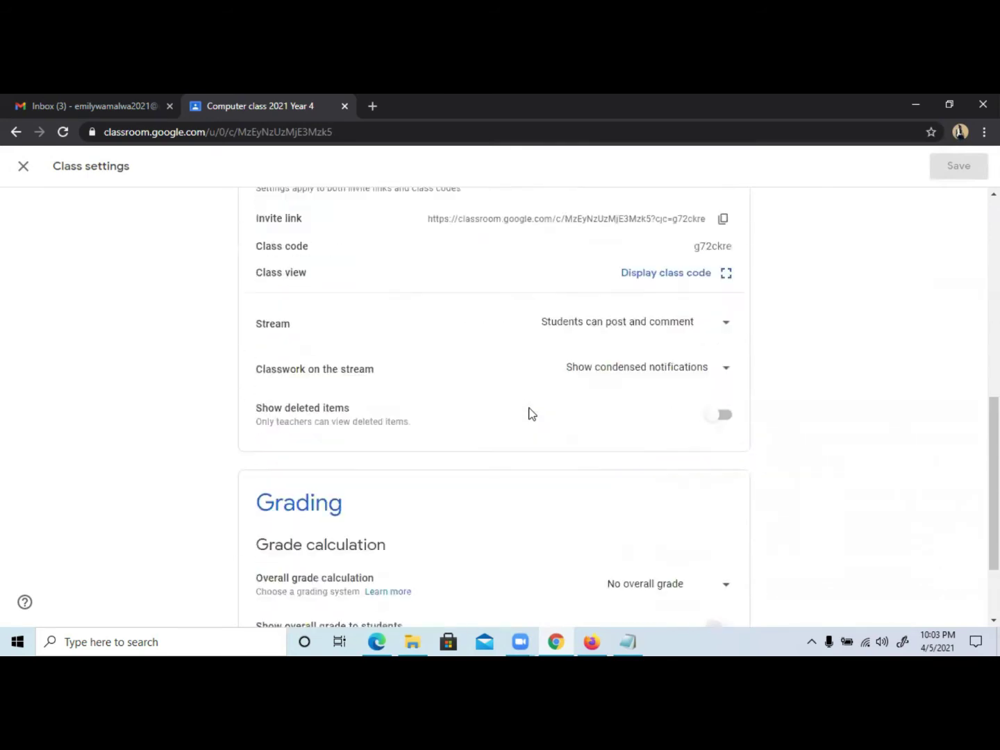
scroll(529, 413, down, 3)
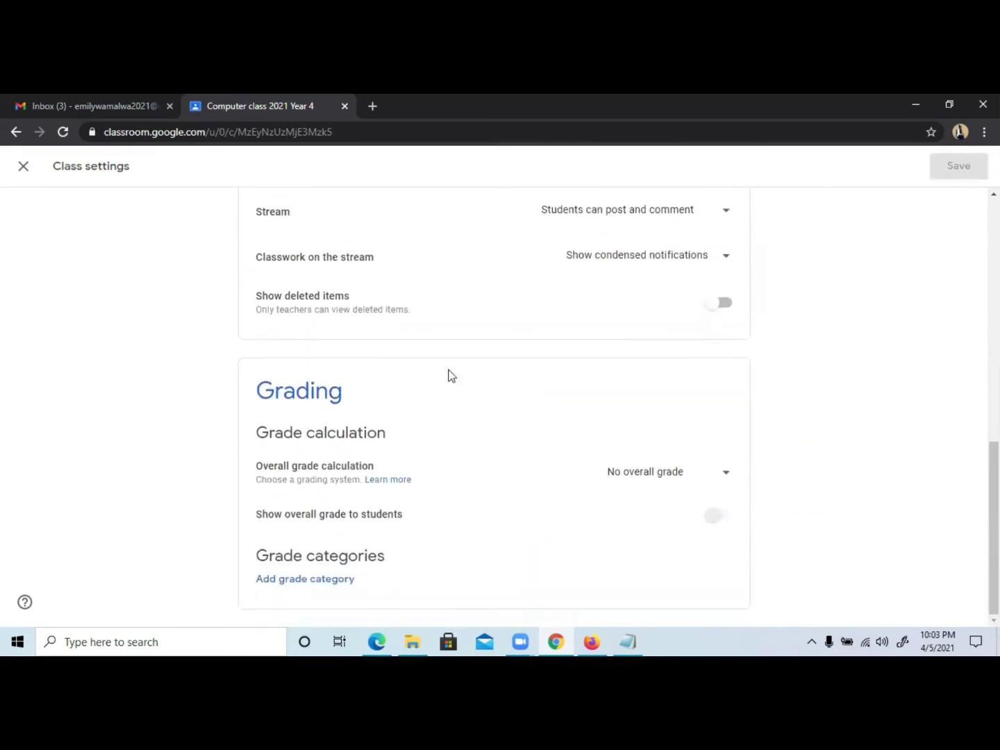
scroll(448, 375, up, 5)
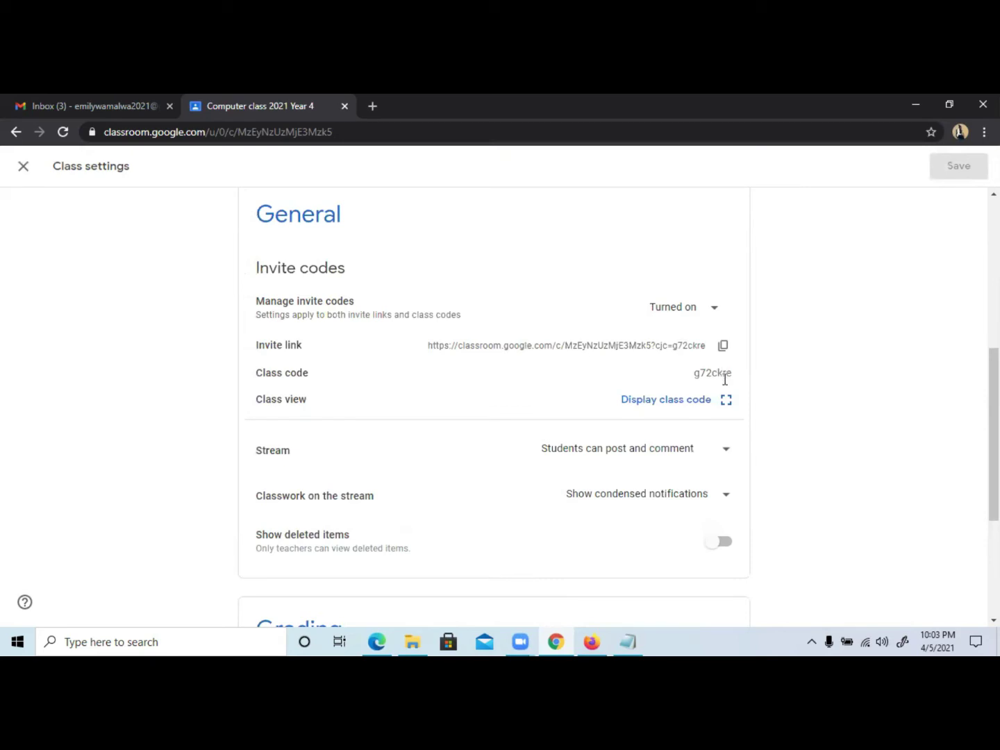
Leave settings and, from the People page, invite the second student by their e-mail address.
click(34, 167)
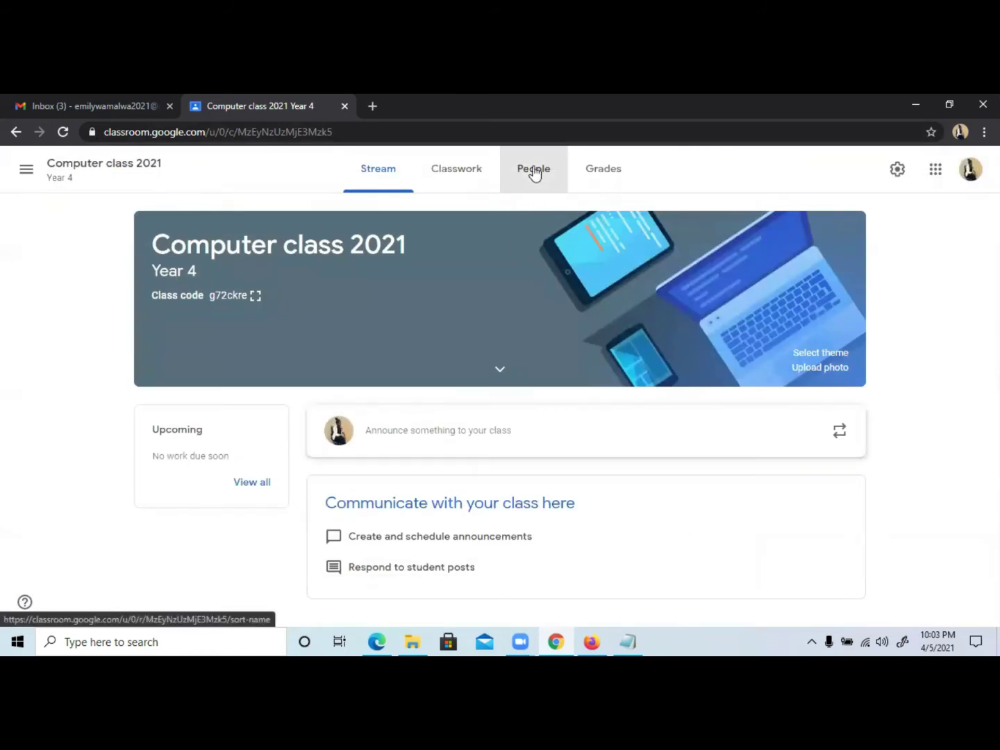
click(532, 169)
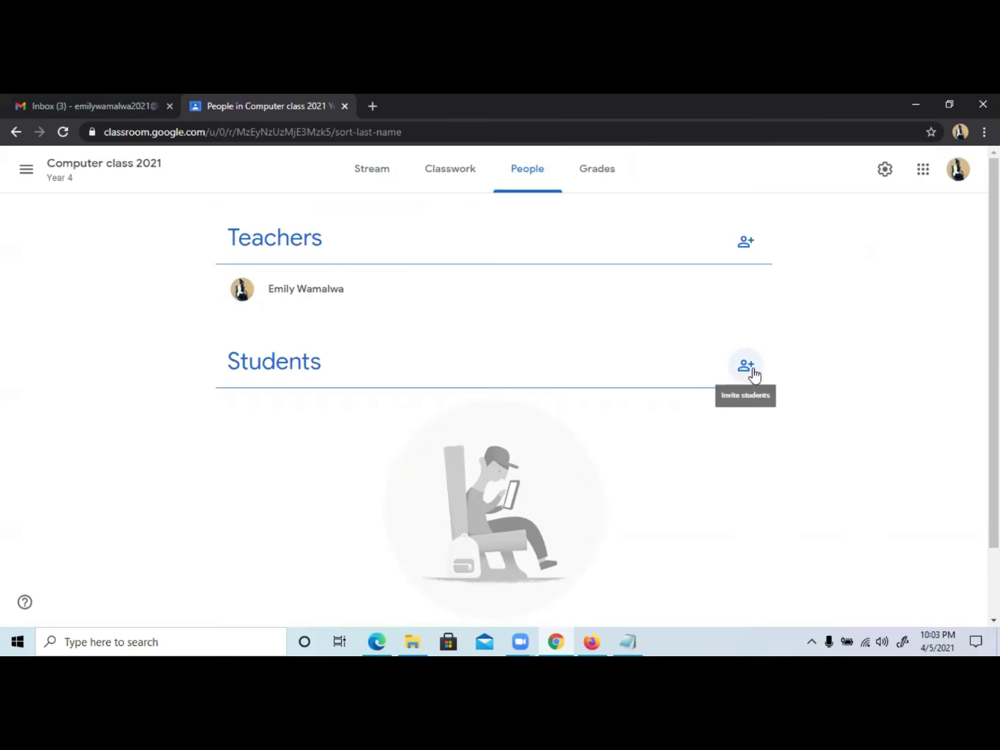
click(746, 368)
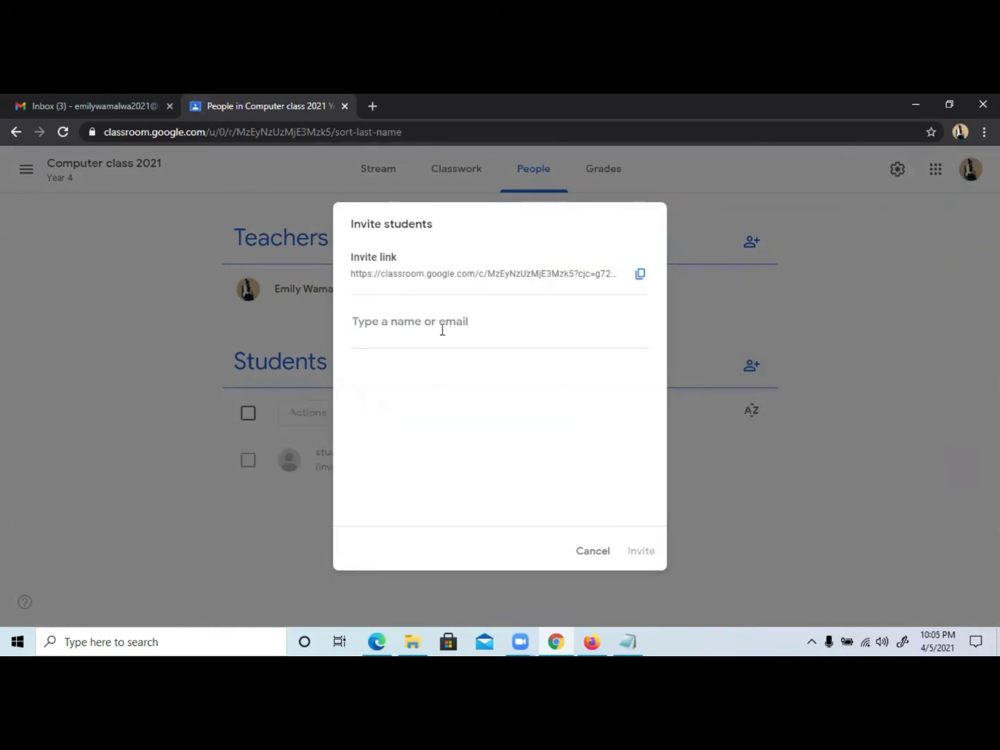
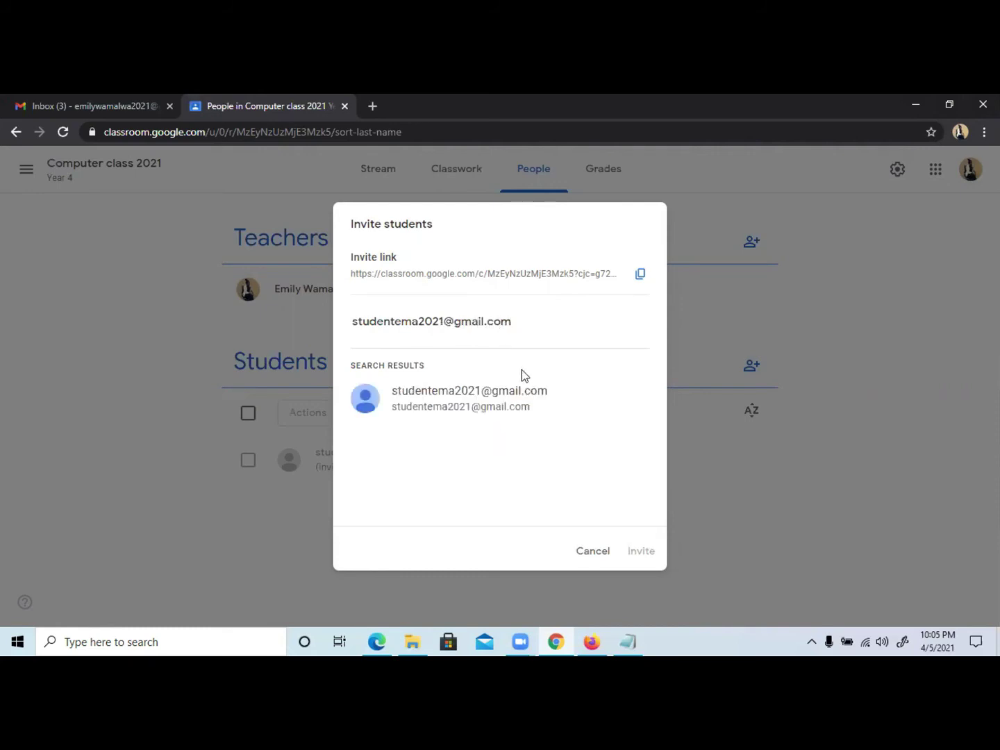
click(509, 397)
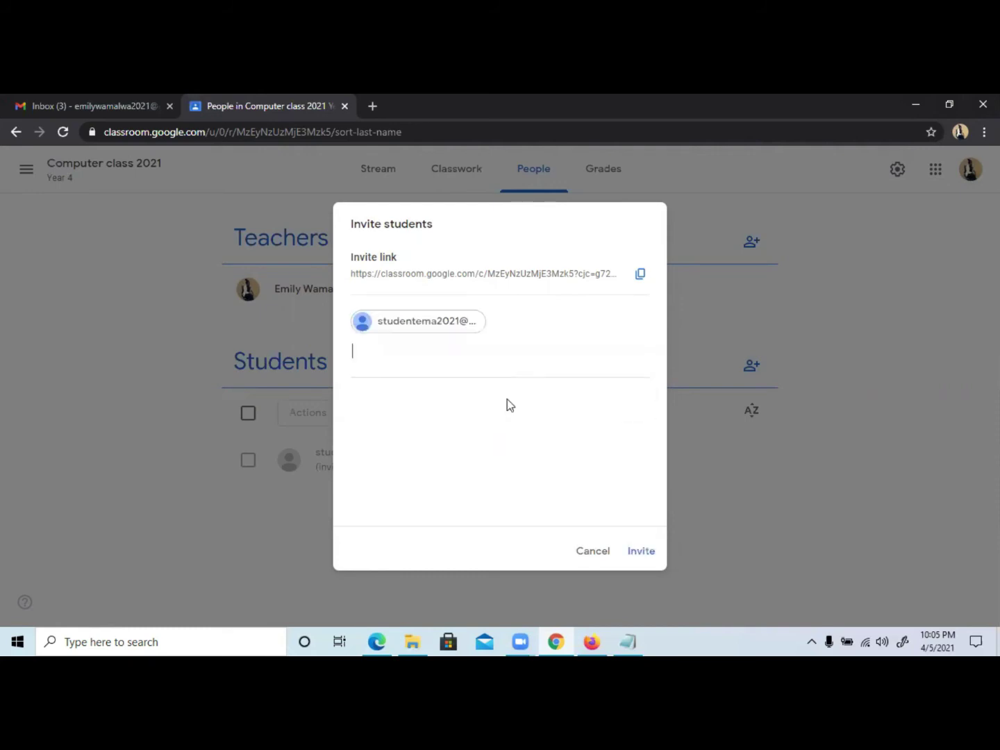
click(637, 555)
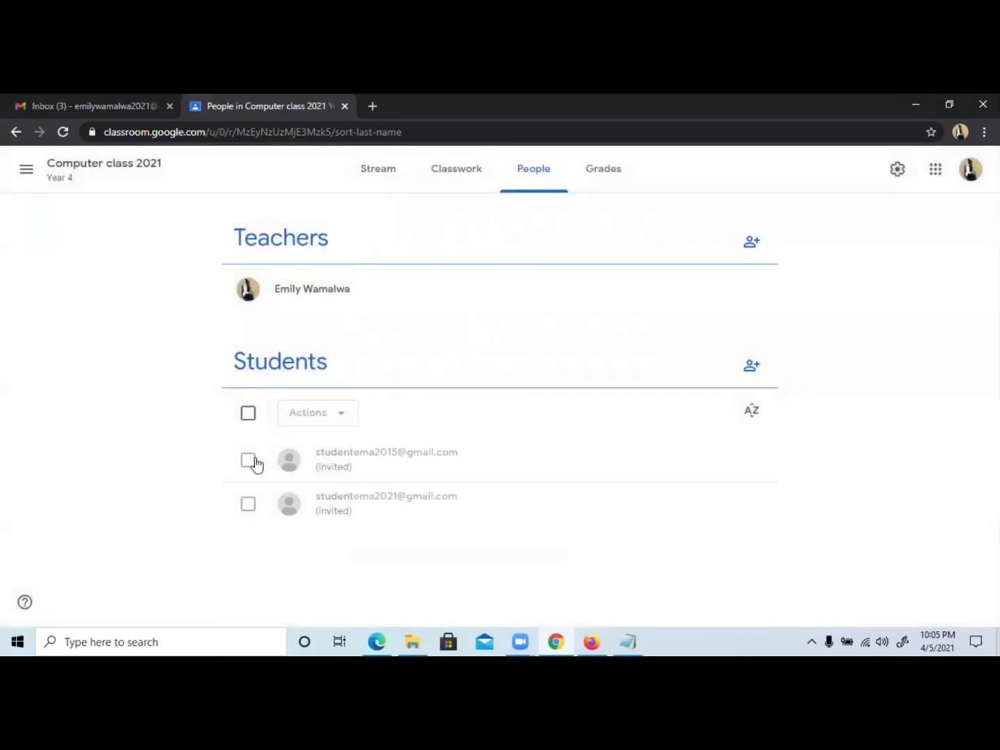
Select the first invited student and remove them via Actions > Remove, confirming.
click(249, 459)
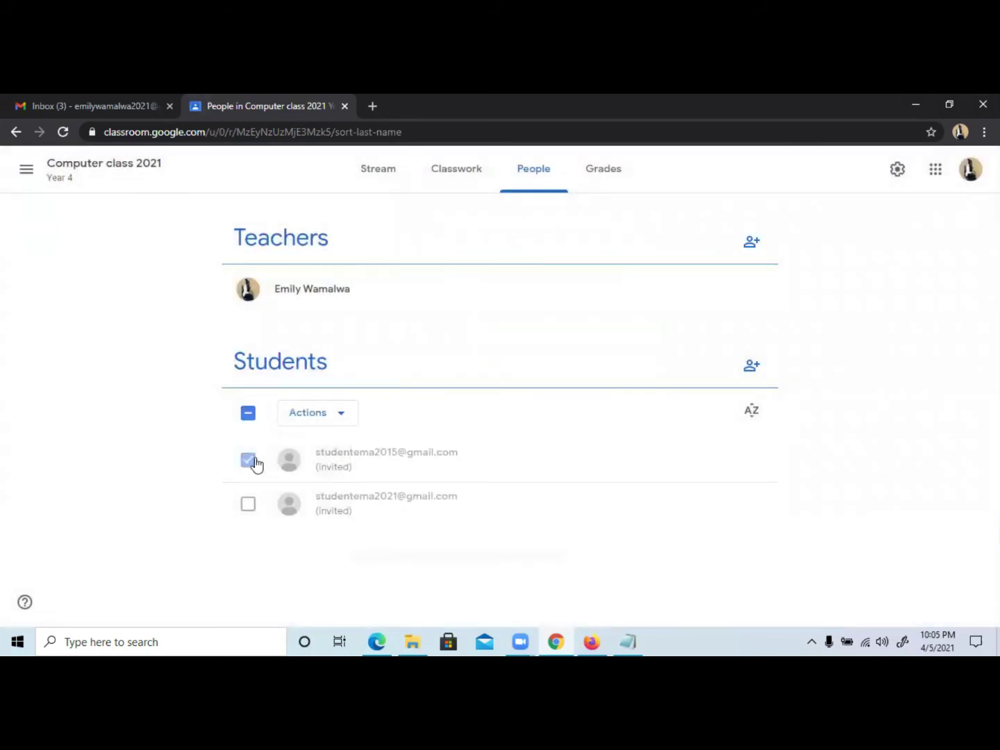
click(340, 416)
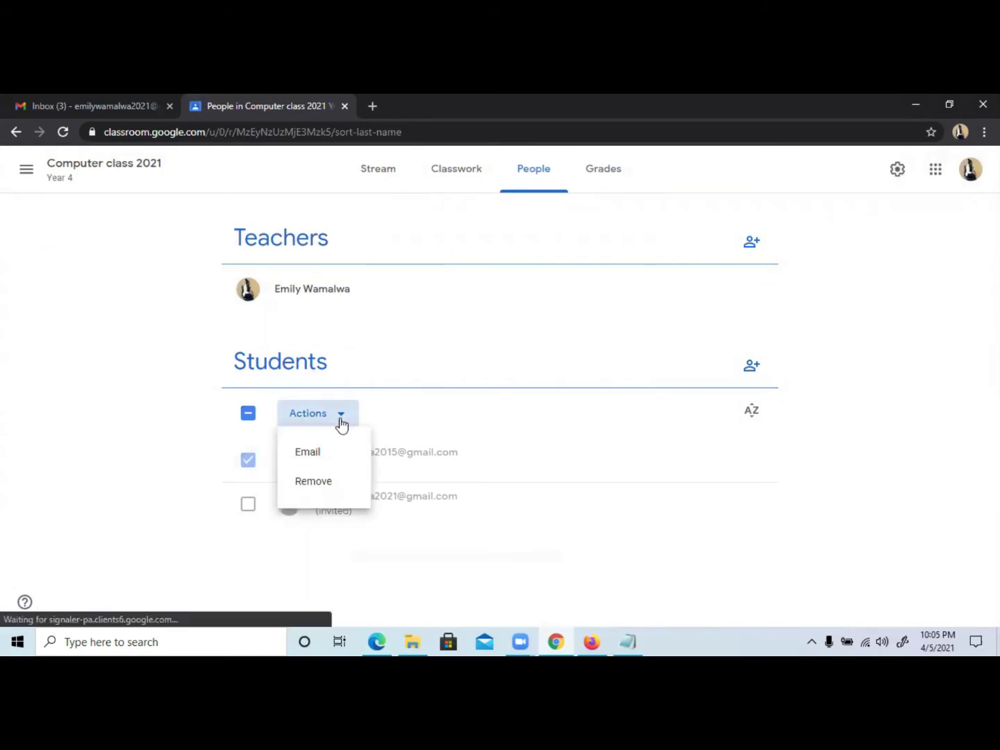
click(334, 486)
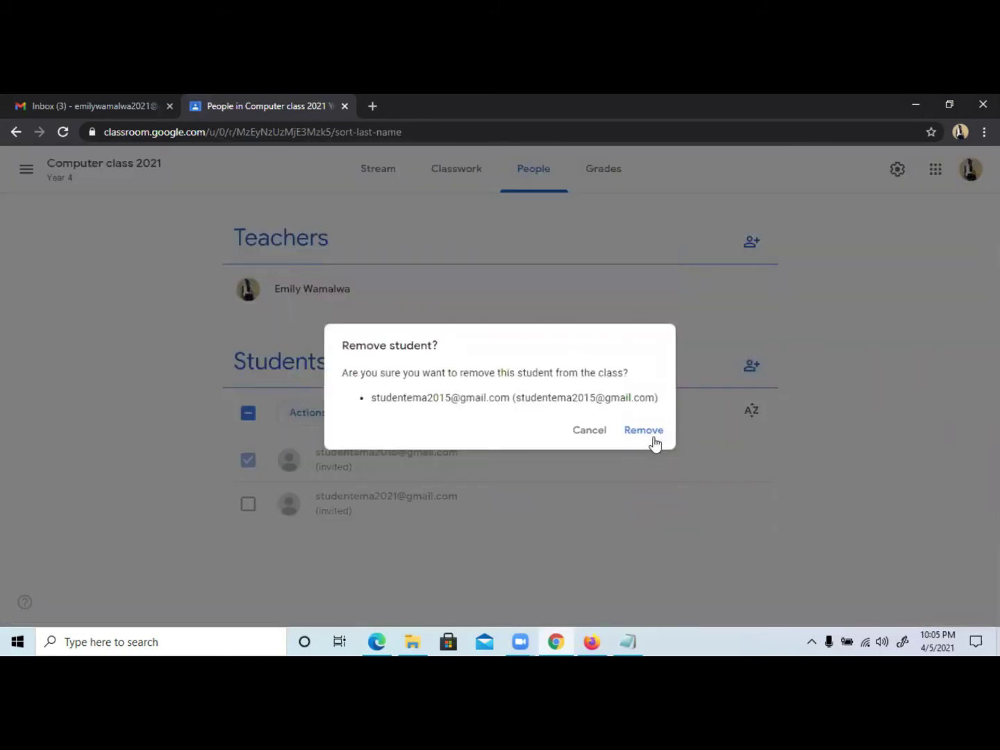
click(654, 436)
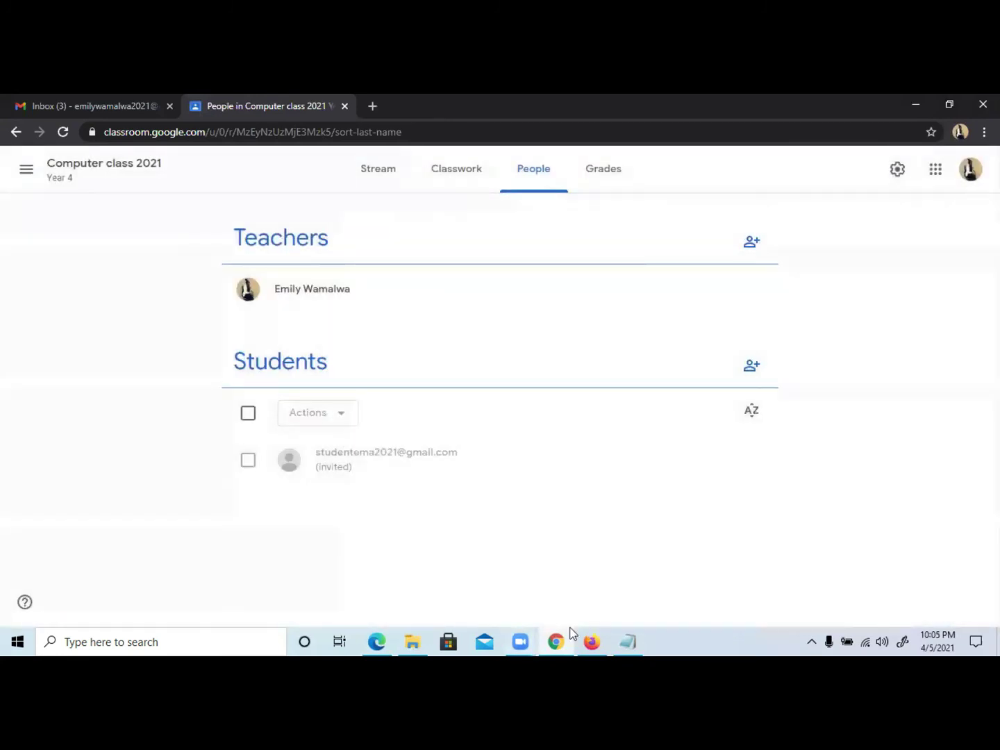
In the student's Gmail, open the class invitation email and accept it with JOIN.
click(377, 642)
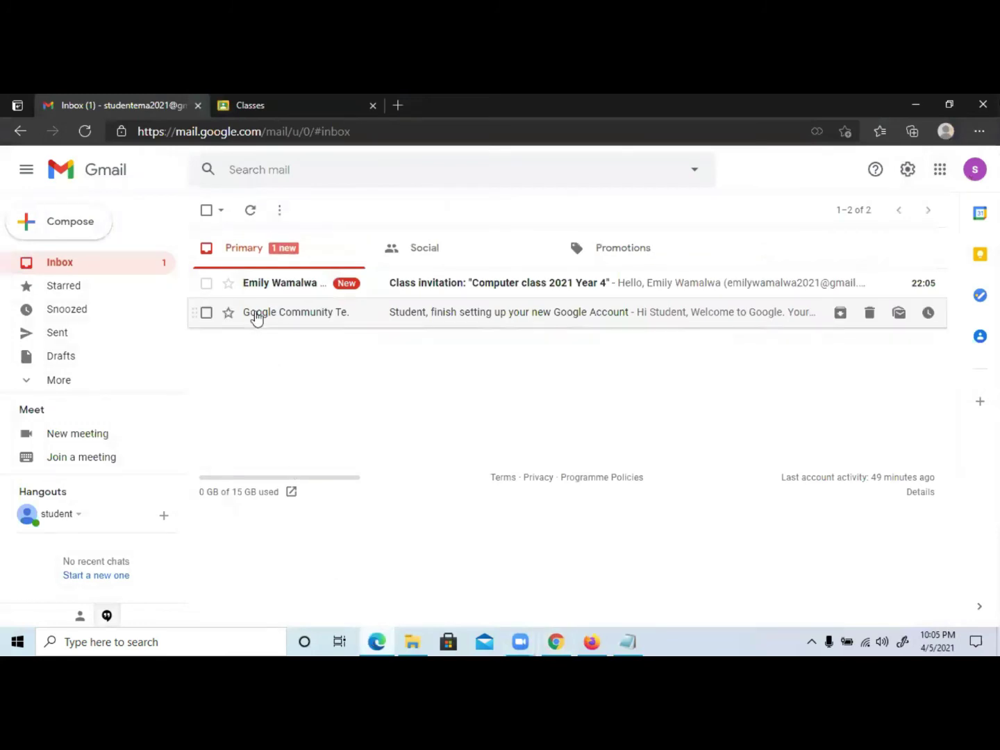
click(466, 292)
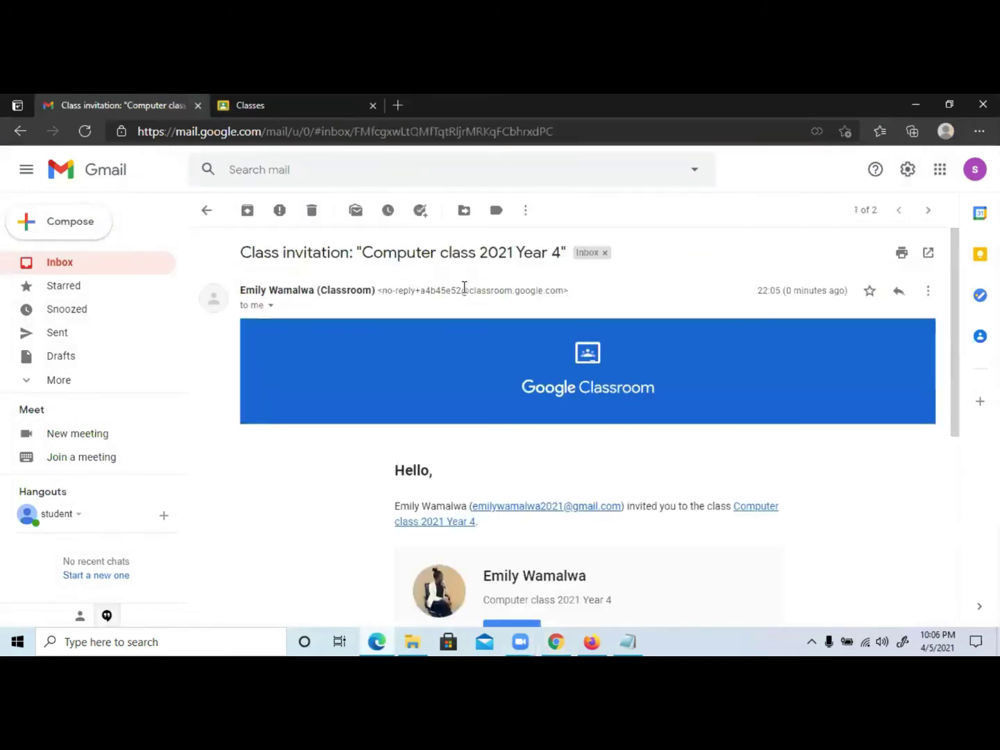
scroll(511, 384, down, 3)
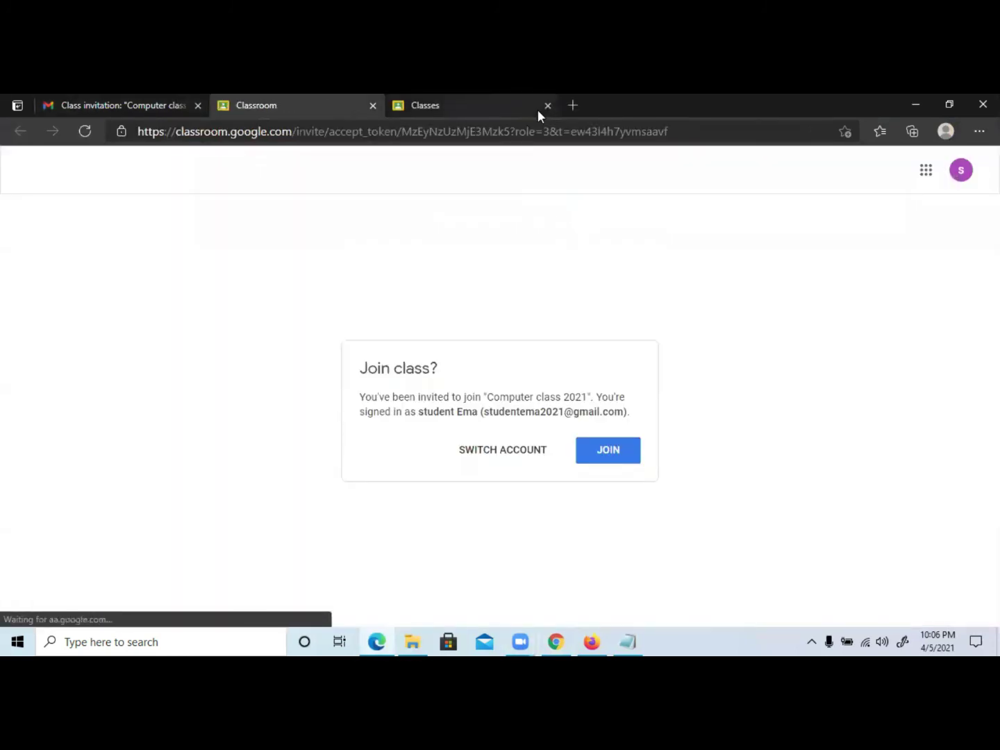
click(595, 451)
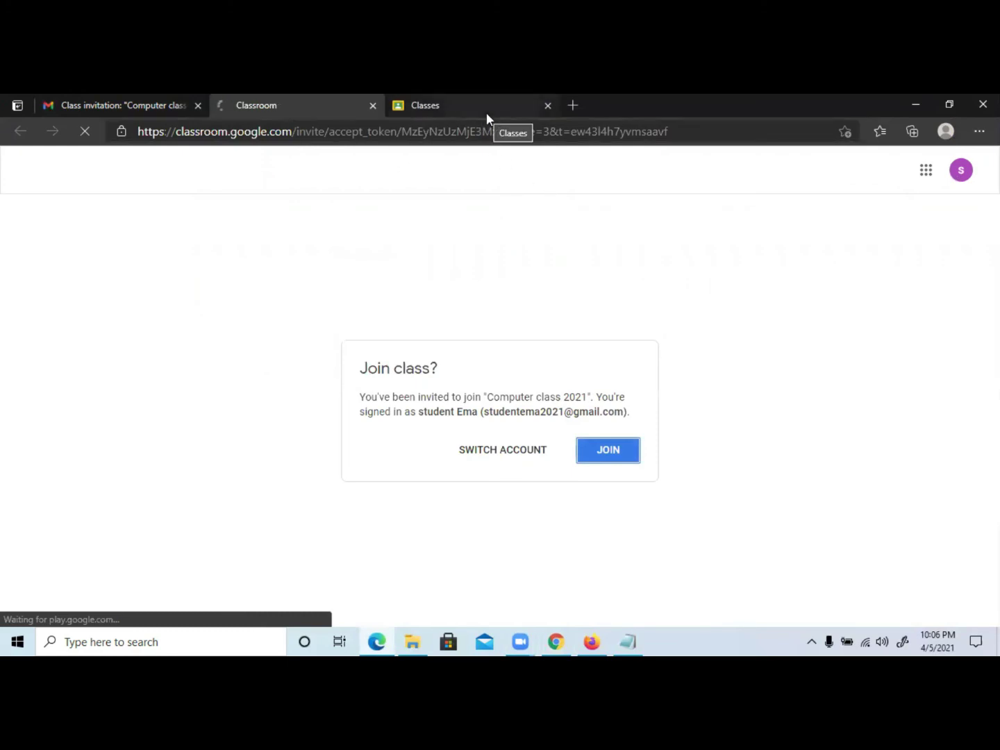
Close the extra Classroom home tab and bring up the second student's browser.
click(522, 115)
click(547, 104)
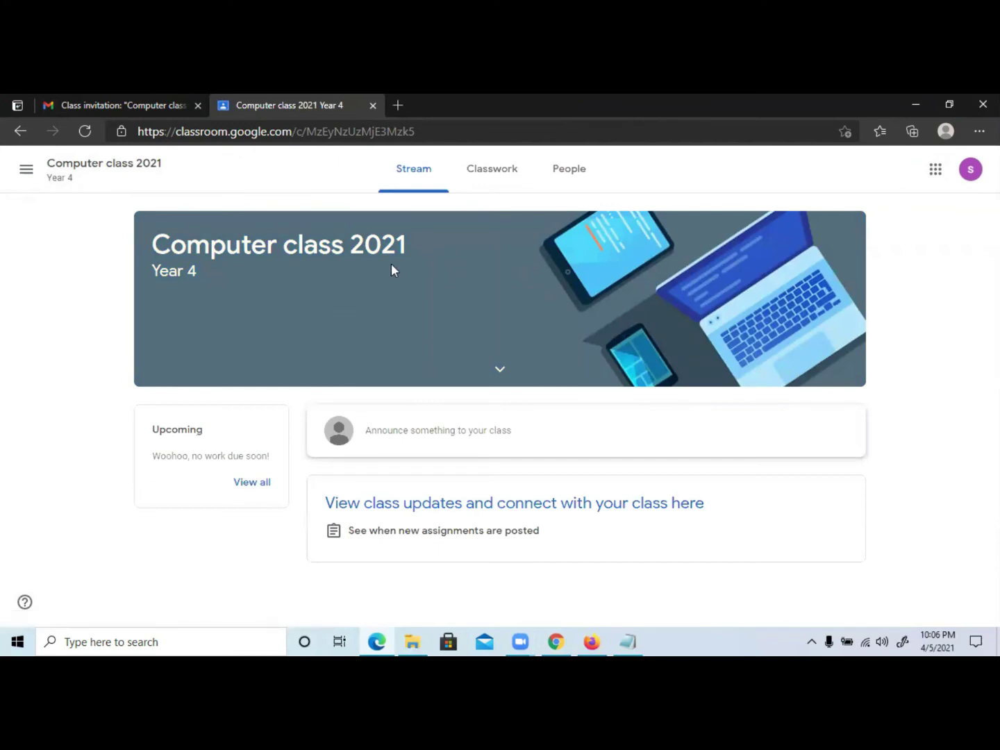
scroll(449, 397, down, 1)
scroll(448, 397, up, 2)
click(595, 639)
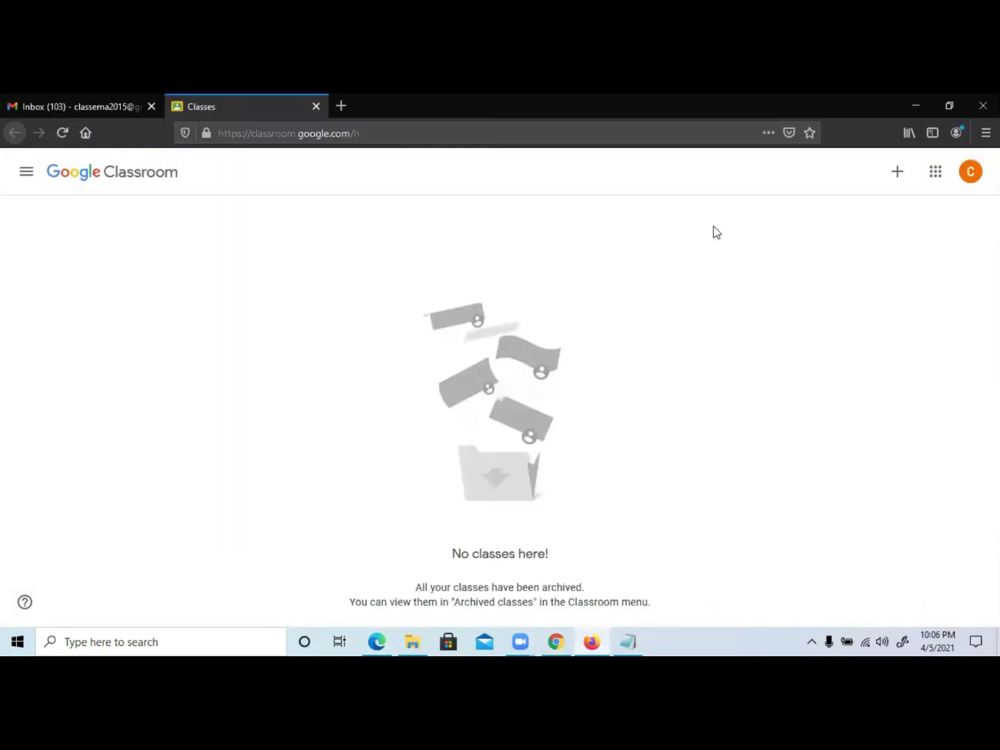
Use + > Join class and enter the class's code to join as the second student.
click(897, 174)
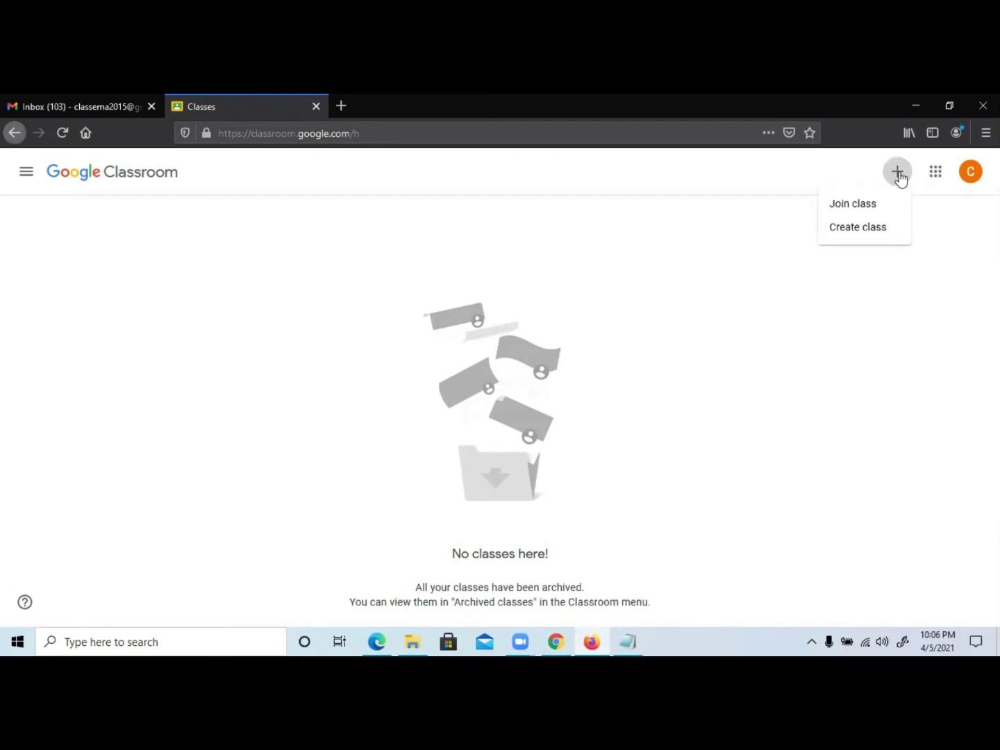
click(845, 209)
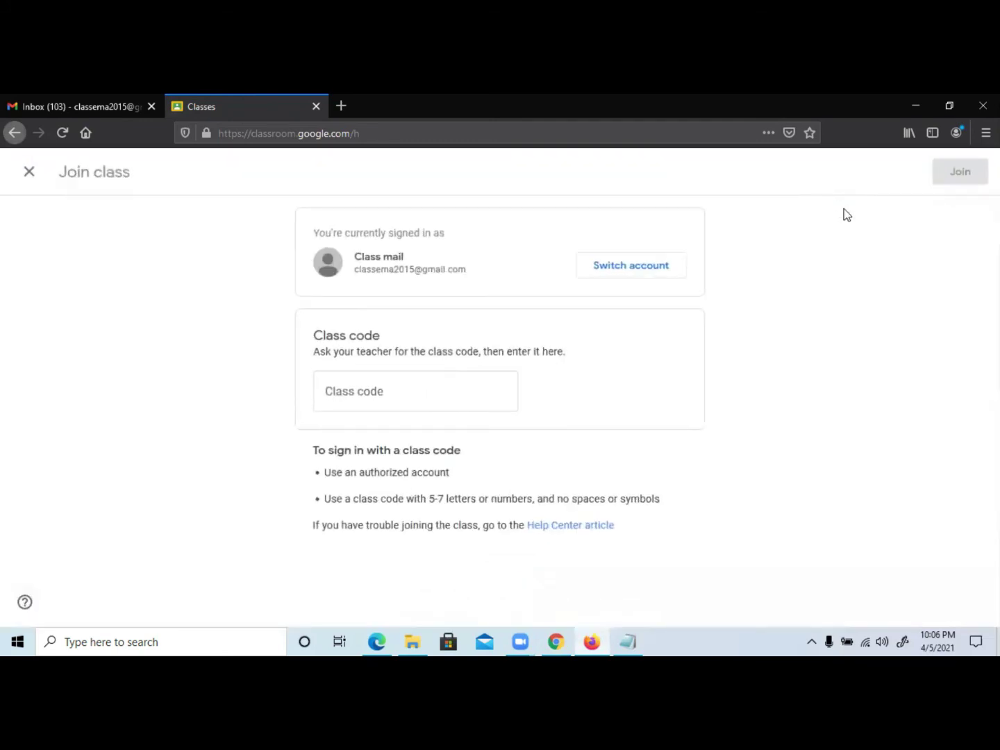
click(398, 397)
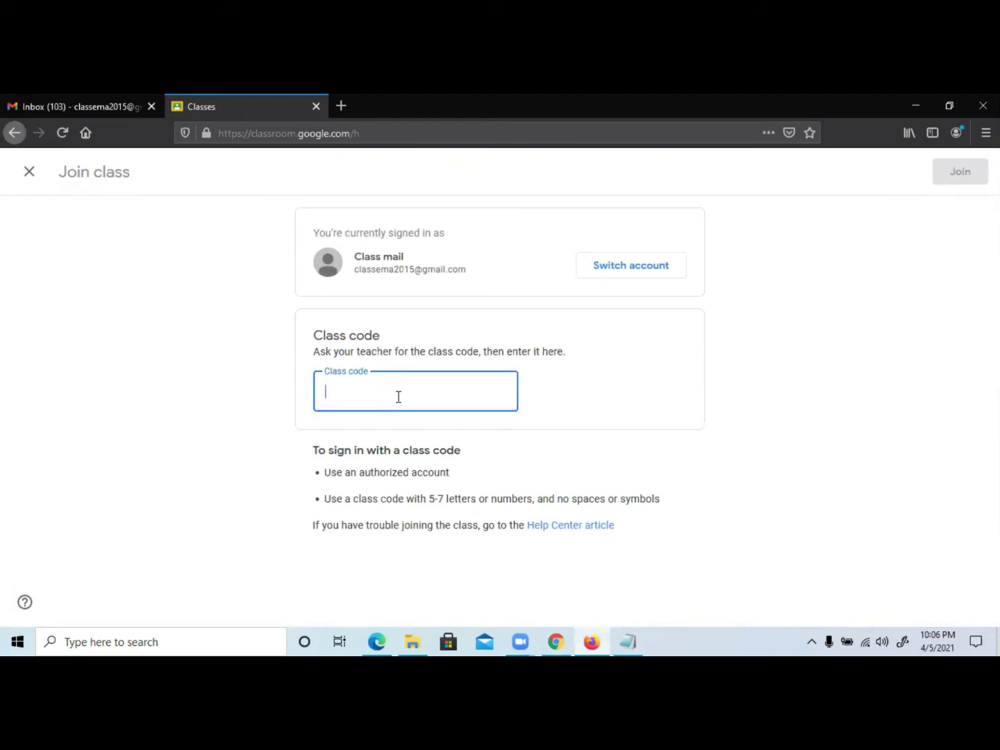
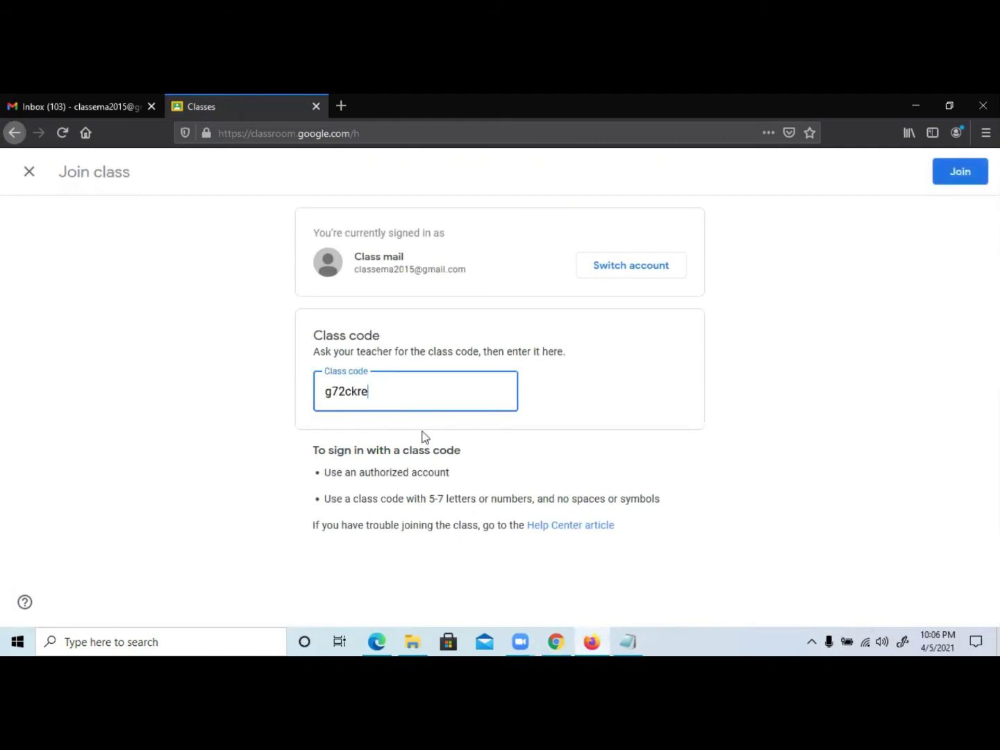
click(975, 179)
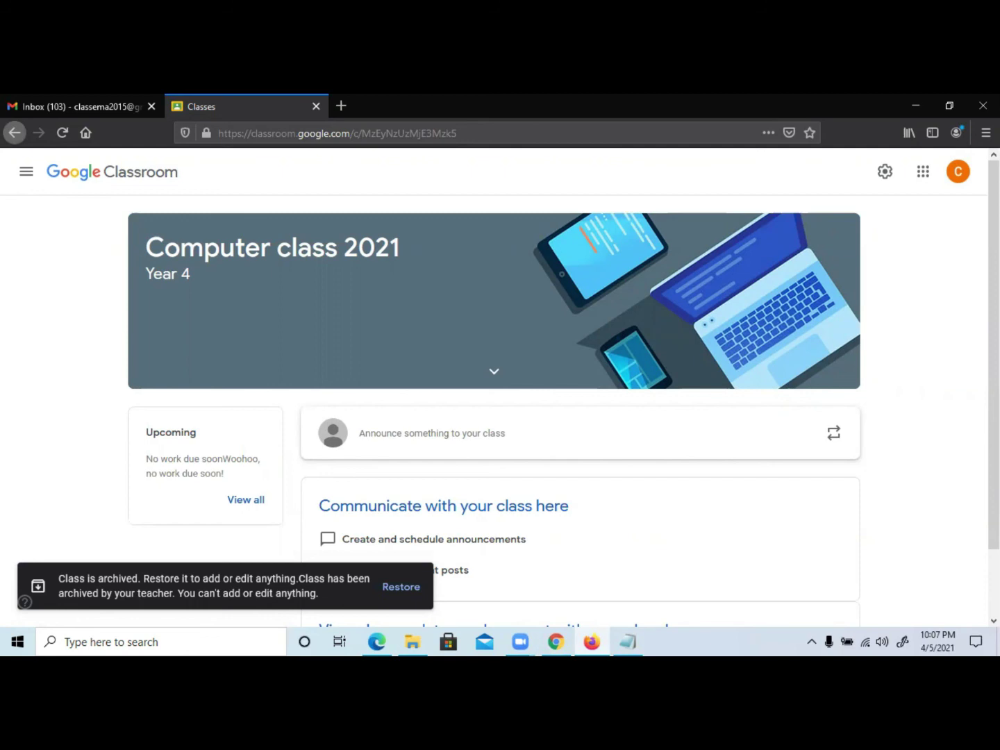
Return to the teacher's window and reload the People page to show both joined students.
click(555, 640)
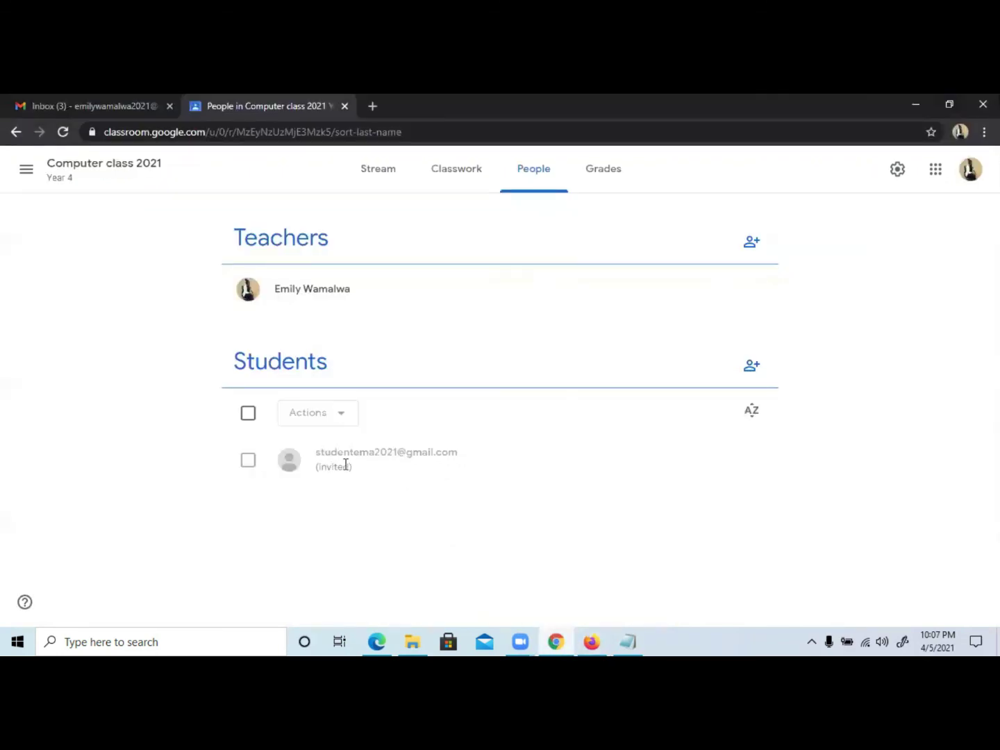
click(62, 132)
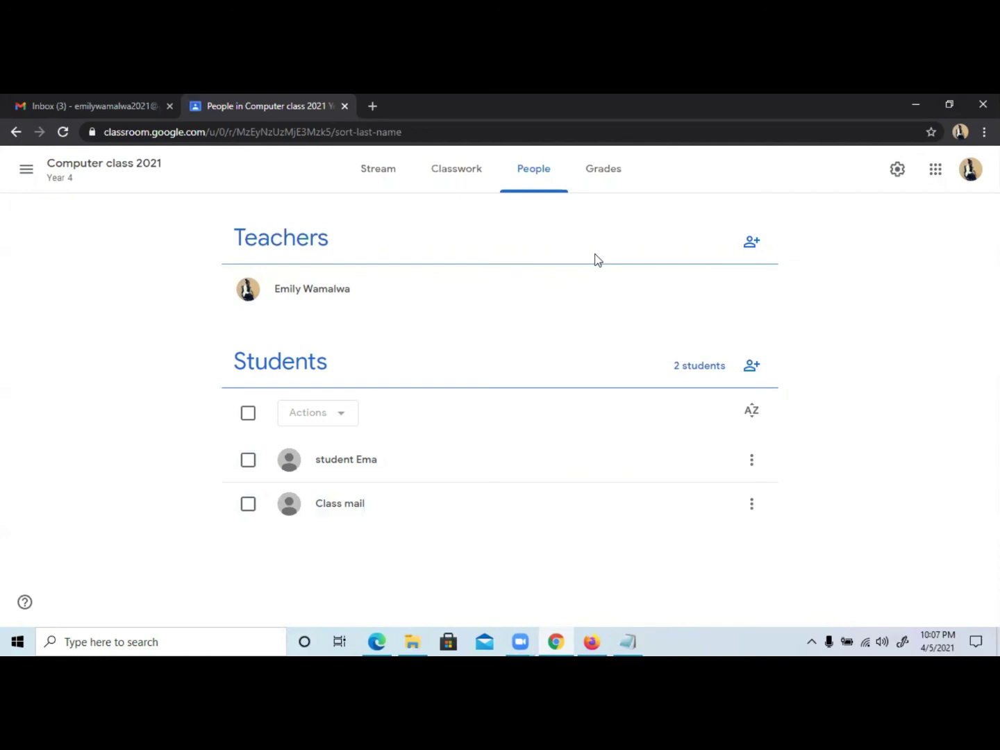
Switch Manage invite codes to Turn off in Class settings for Computer class 2021.
click(898, 173)
scroll(476, 476, down, 5)
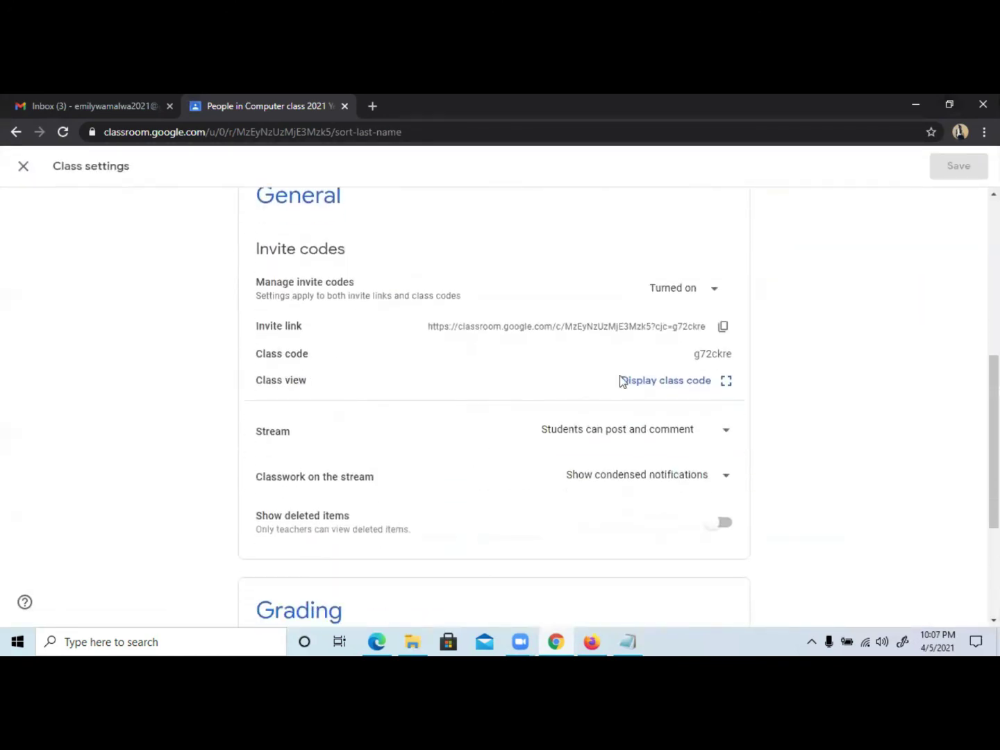
click(713, 292)
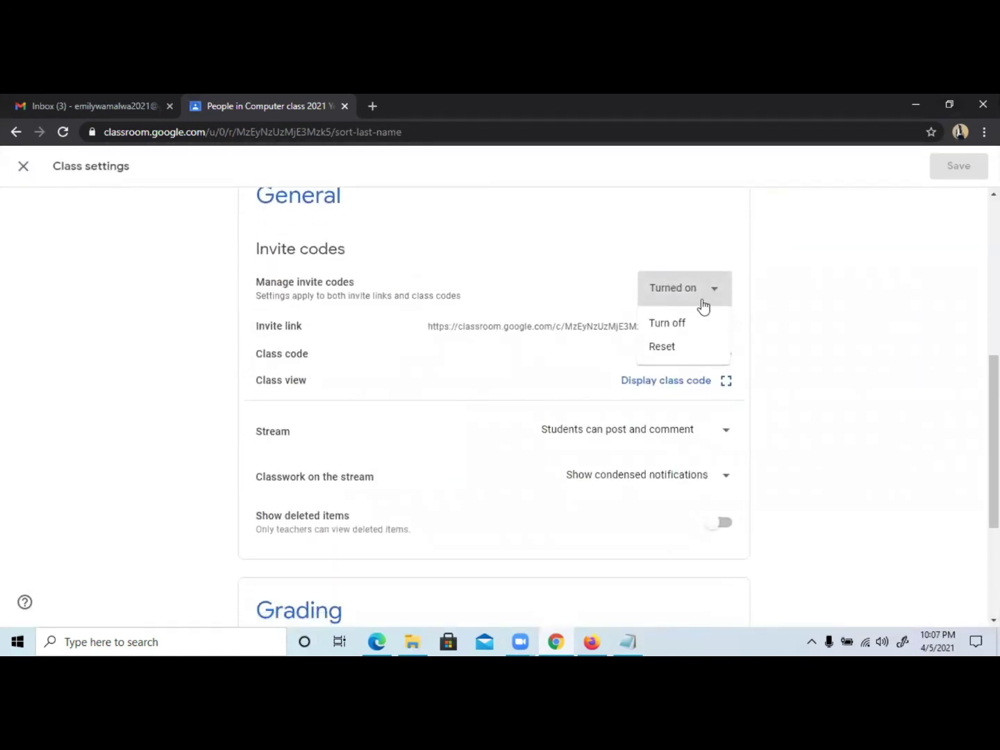
click(691, 322)
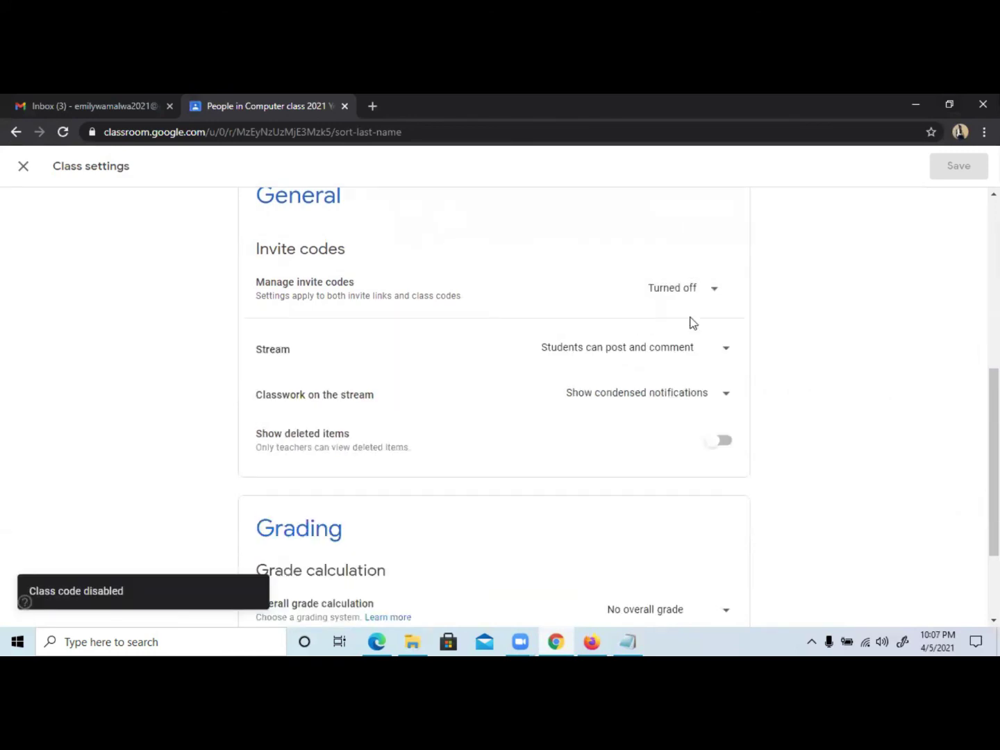
click(25, 170)
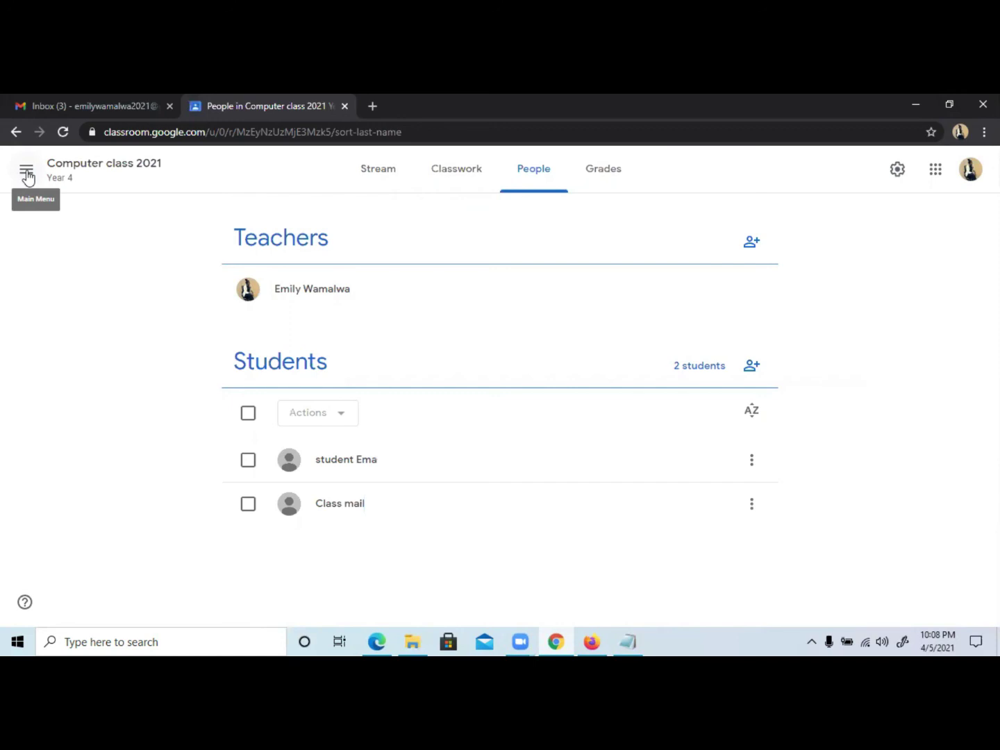
Switch from the People list to the Classwork page of Computer class 2021.
click(444, 187)
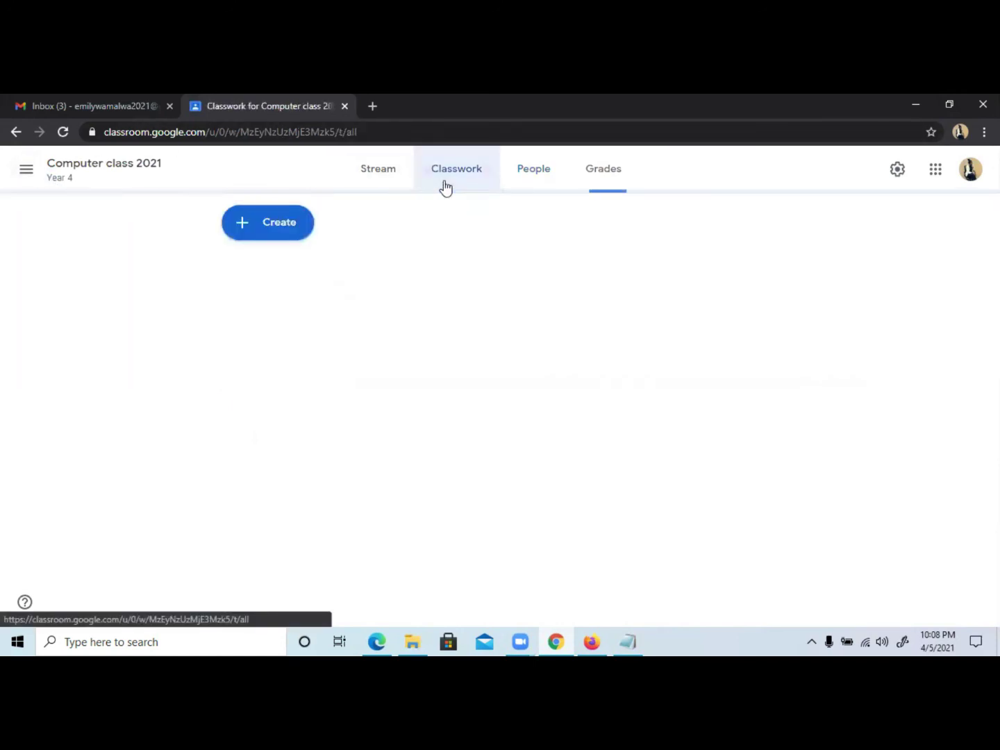